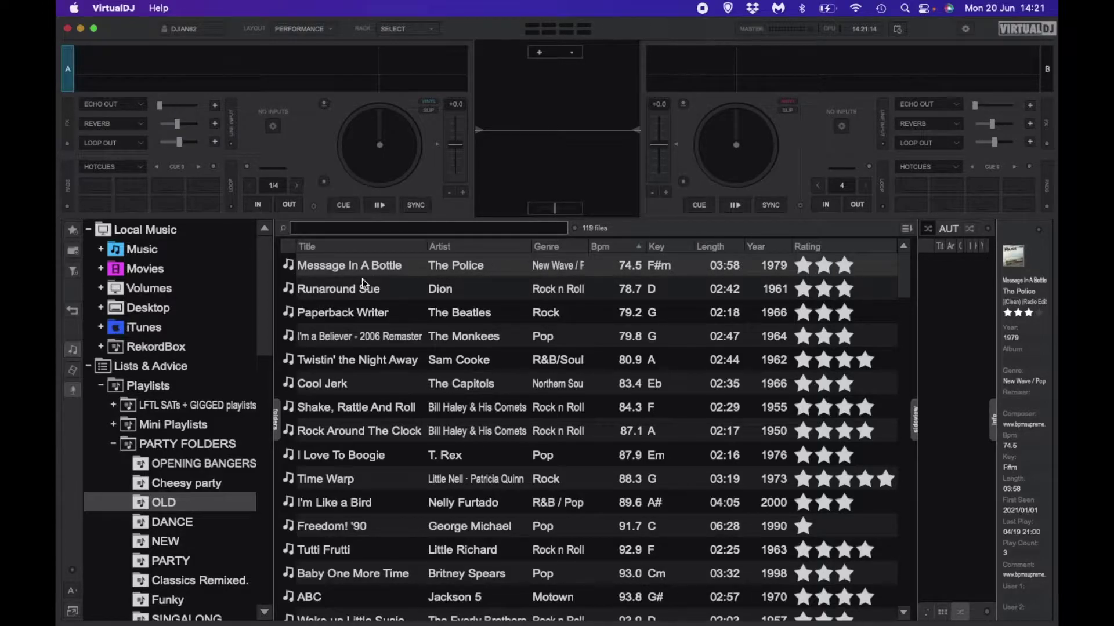
# - Scroll the track list down and back up, then quit VirtualDJ from its app menu
pyautogui.scroll(-15, 856, 503)
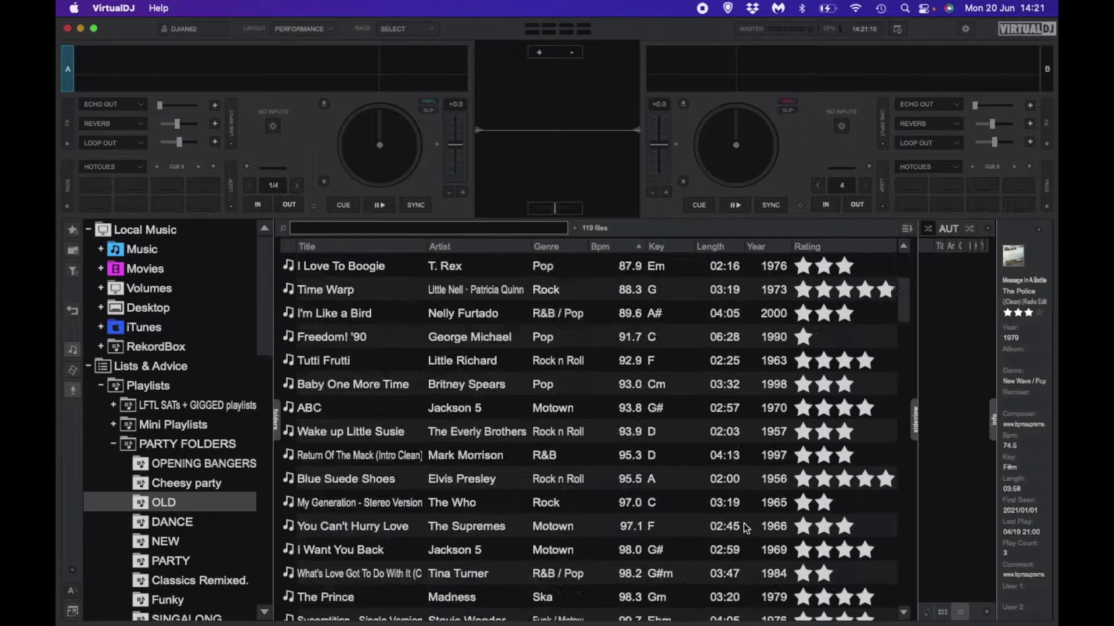
pyautogui.scroll(15, 743, 523)
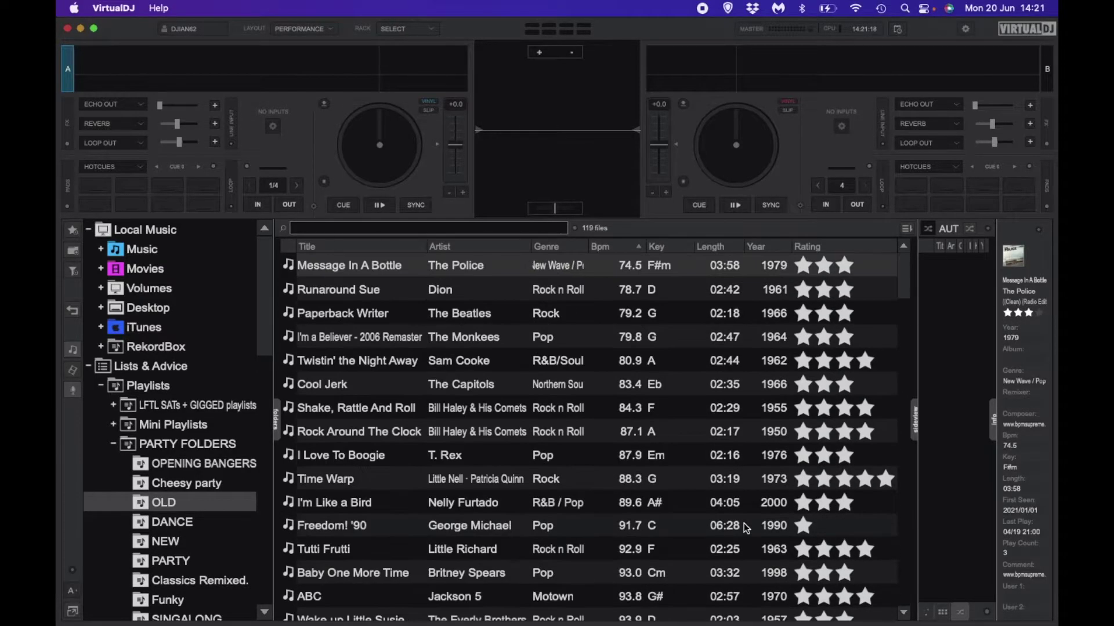
pyautogui.click(122, 10)
pyautogui.click(122, 46)
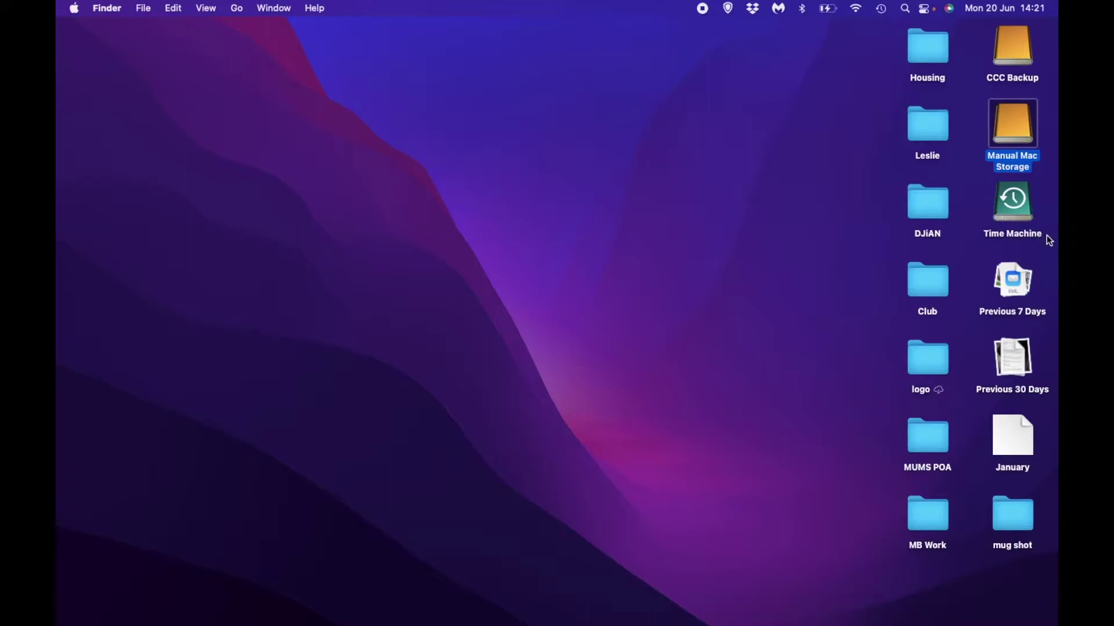
# - Open the Manual Mac Storage drive, inspect and select its VirtualDJ folder, then open a new Finder window
pyautogui.click(1021, 210)
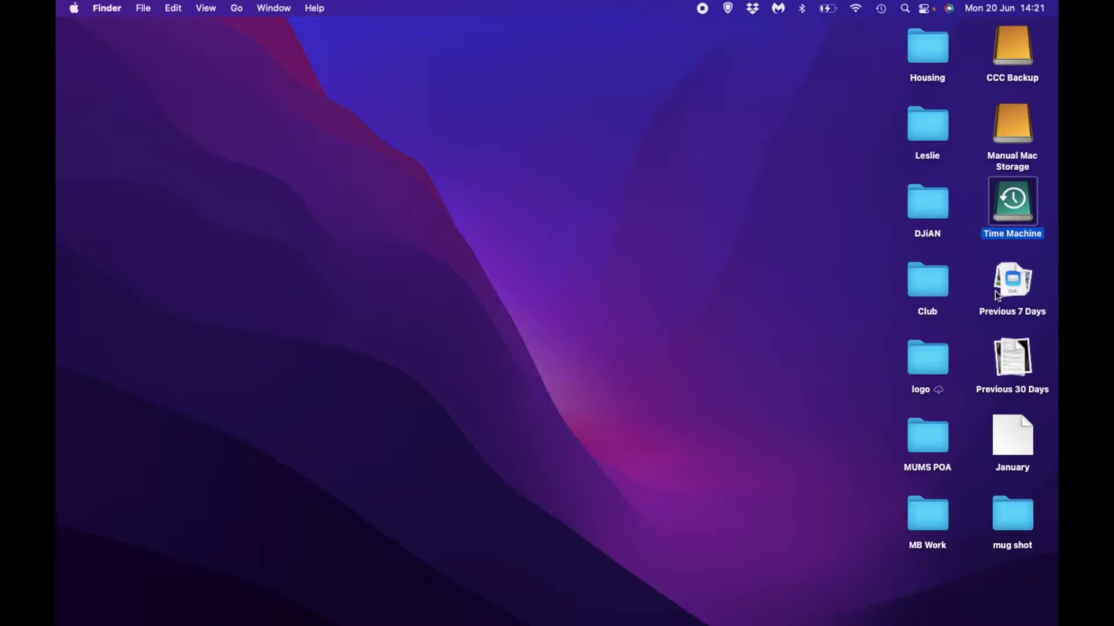
pyautogui.click(1012, 117)
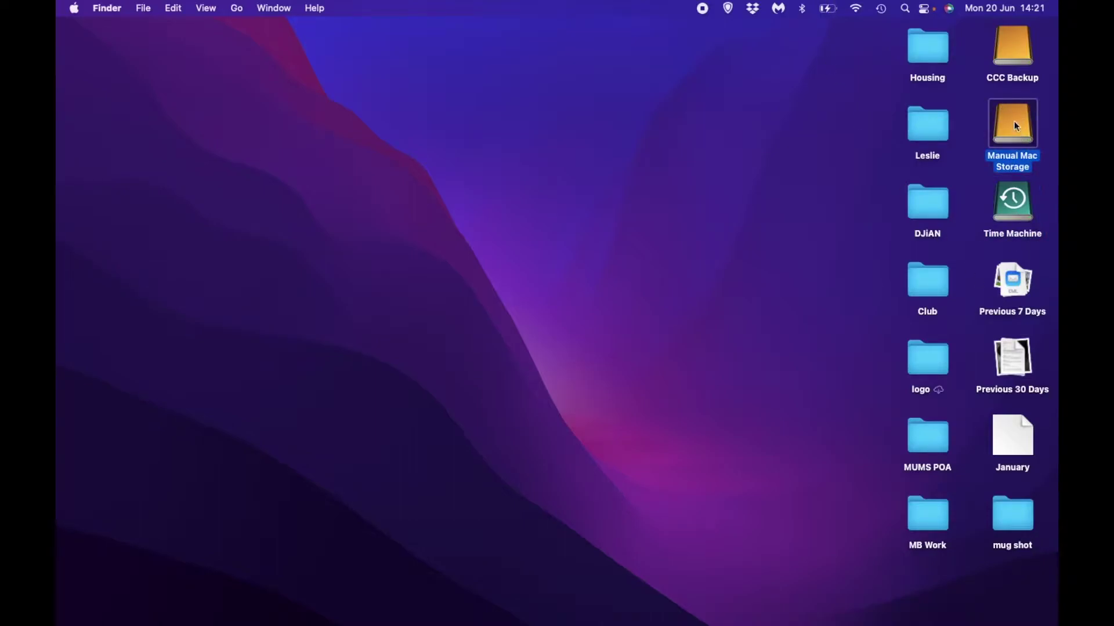
pyautogui.doubleClick(1016, 126)
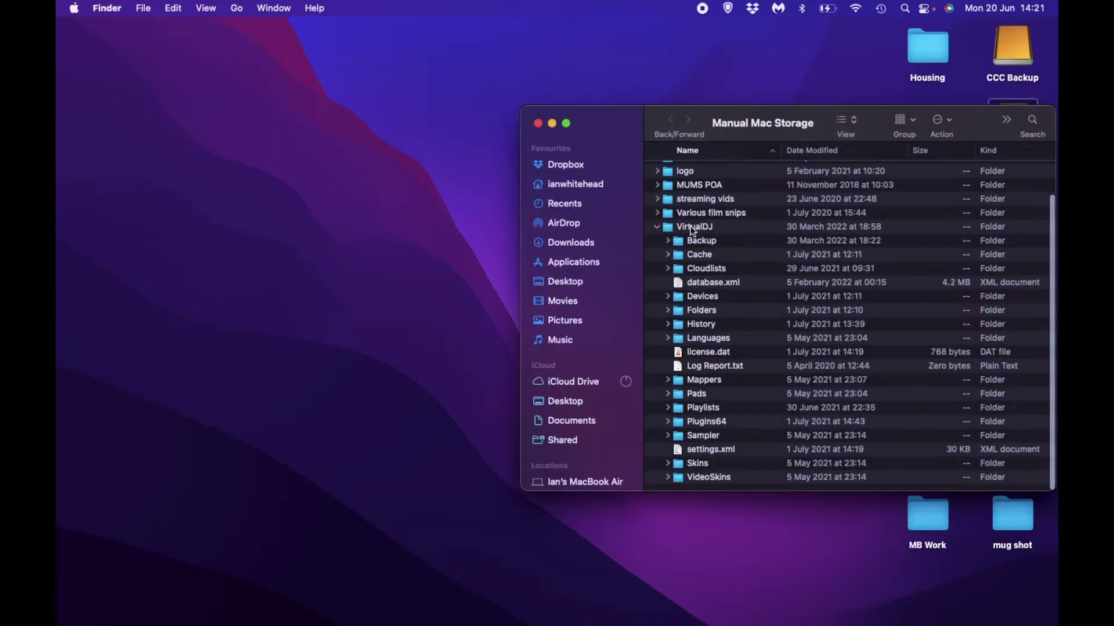
pyautogui.click(657, 227)
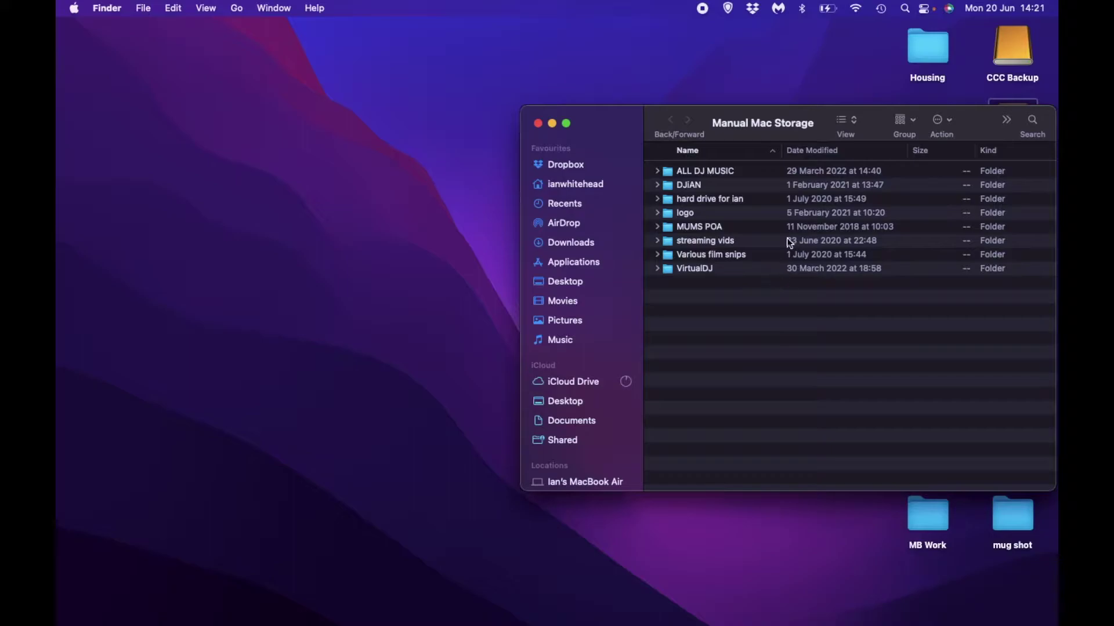
pyautogui.moveTo(615, 120); pyautogui.dragTo(477, 86)
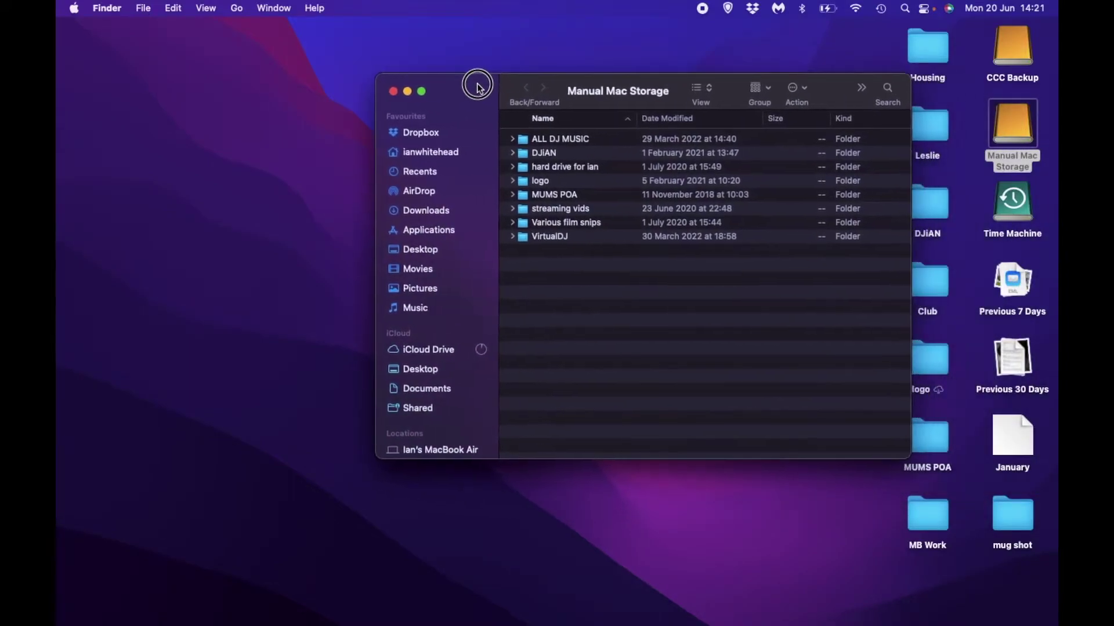
pyautogui.click(552, 234)
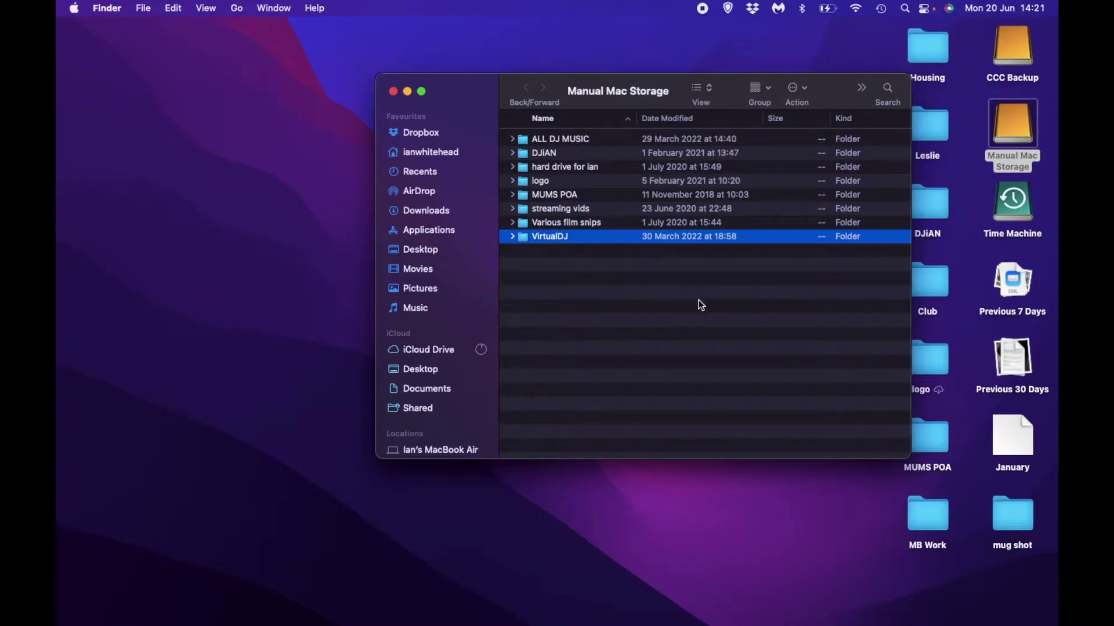
pyautogui.moveTo(232, 616)
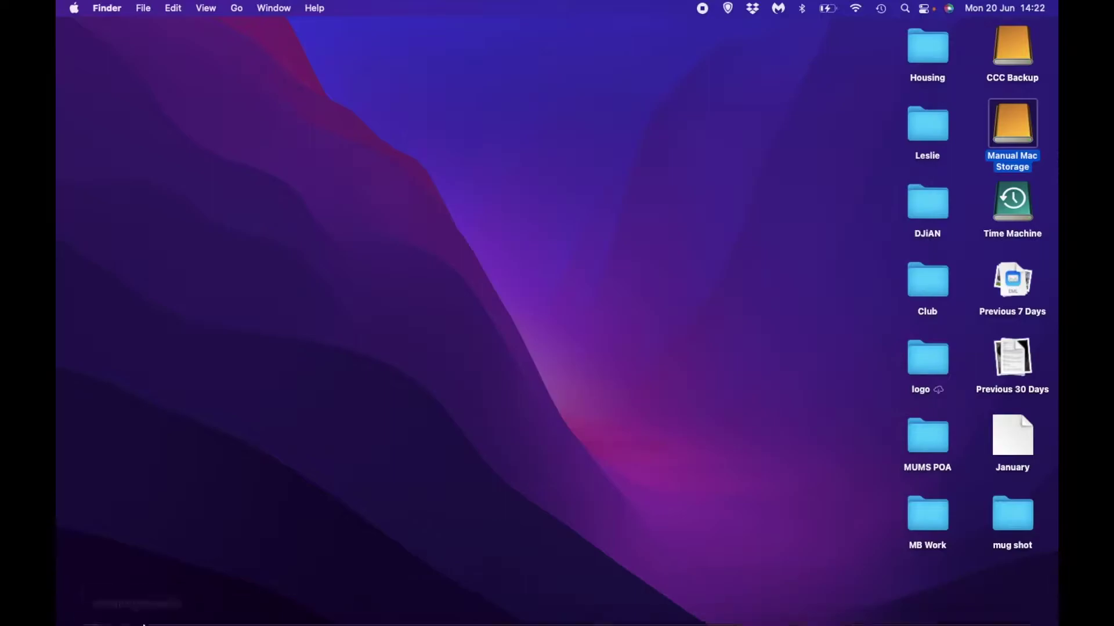
pyautogui.click(88, 608)
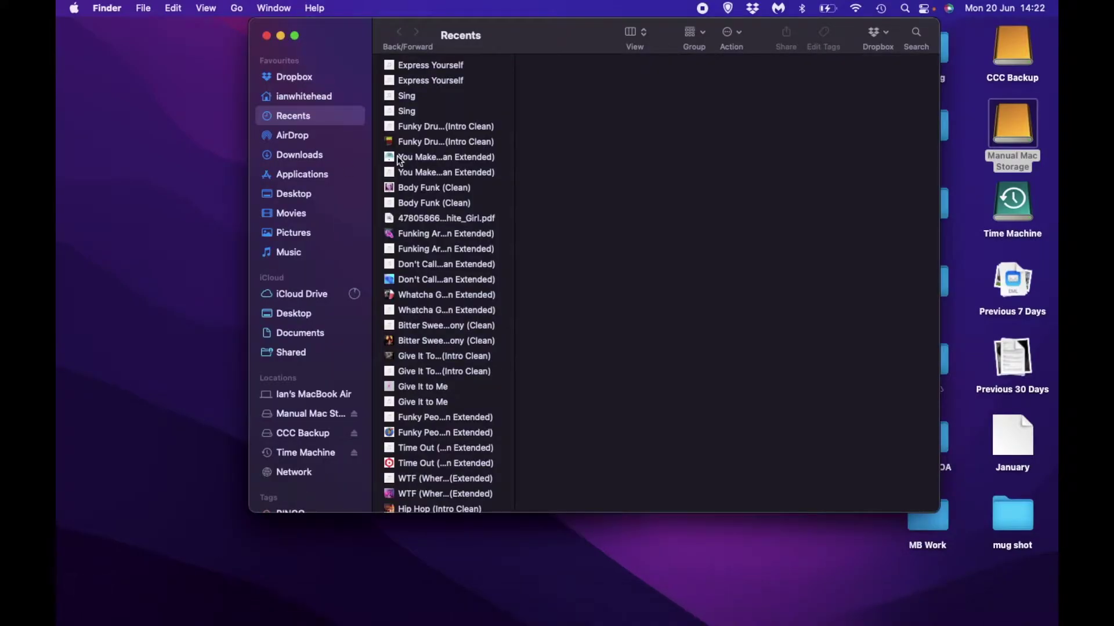
# - Show Documents in column view and select its VirtualDJ folder
pyautogui.click(332, 341)
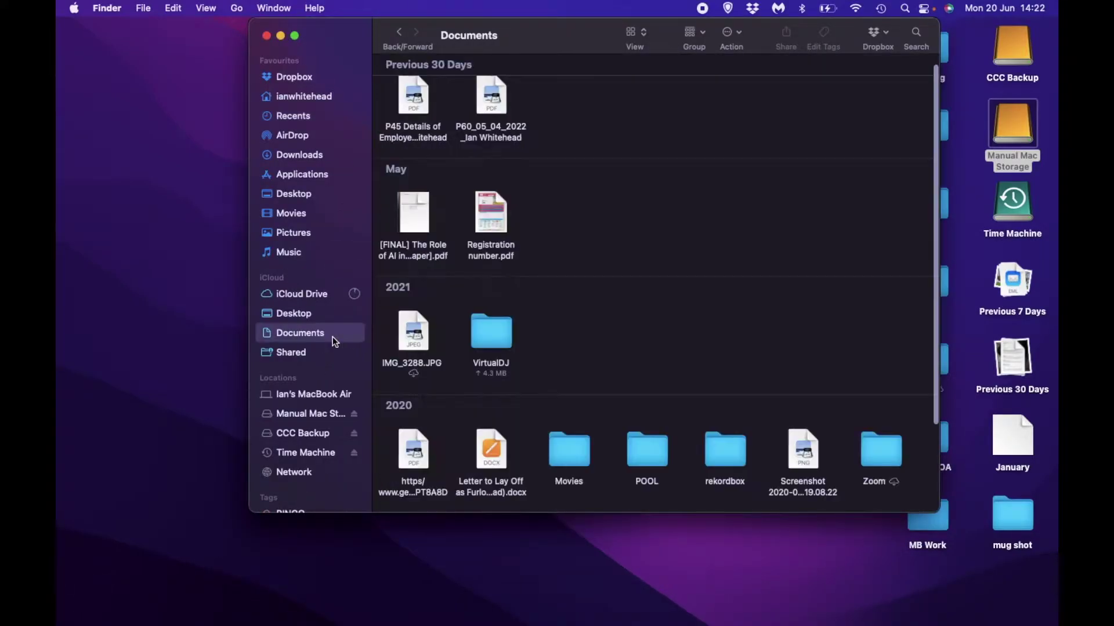
pyautogui.click(642, 33)
pyautogui.click(641, 47)
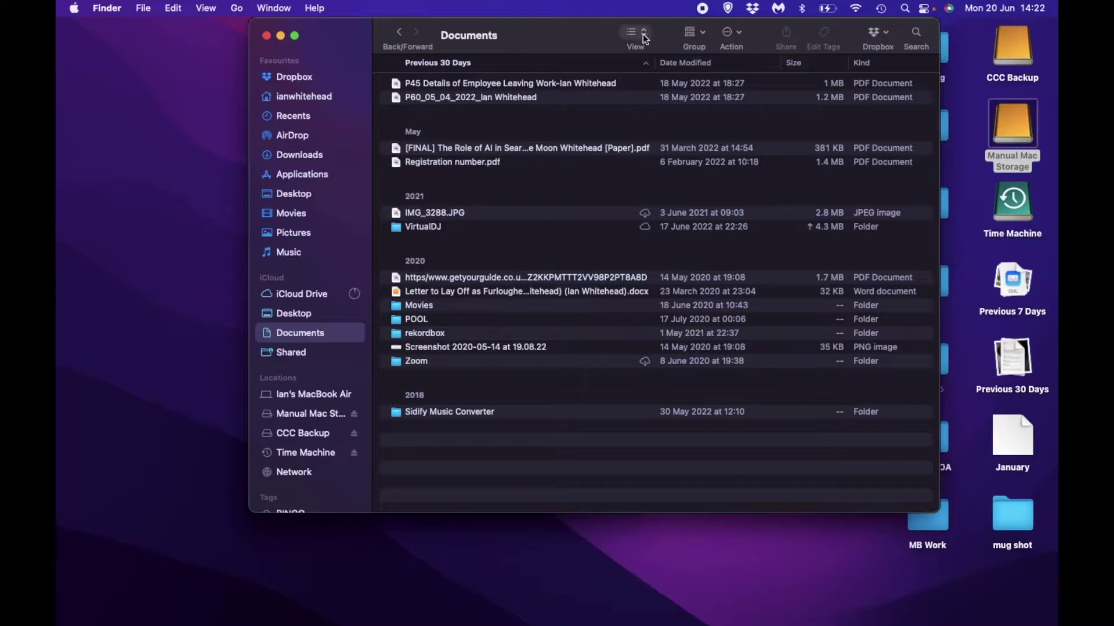
pyautogui.click(643, 36)
pyautogui.click(647, 50)
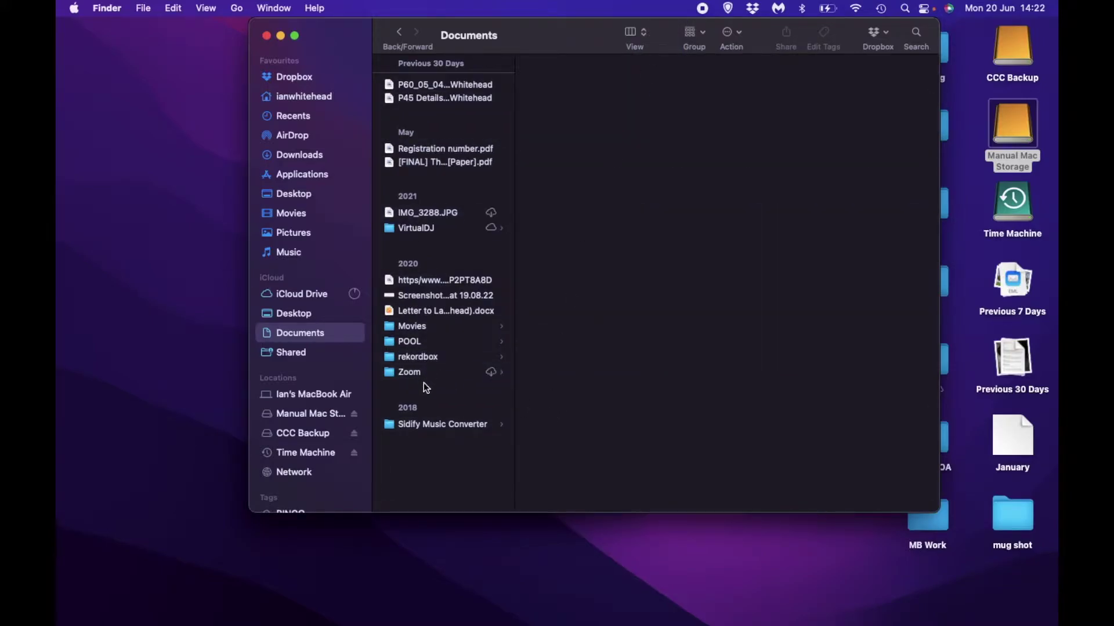
pyautogui.click(419, 228)
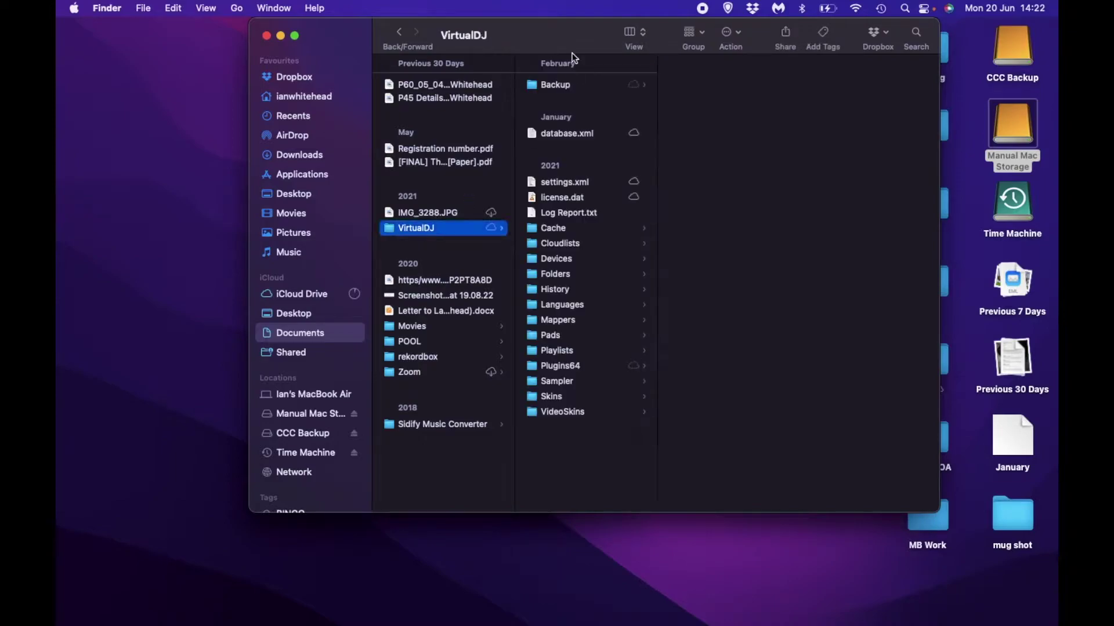
# - Drag the VirtualDJ folder onto Manual Mac Storage and merge it with the existing VirtualDJ folder
pyautogui.moveTo(560, 36); pyautogui.dragTo(430, 46)
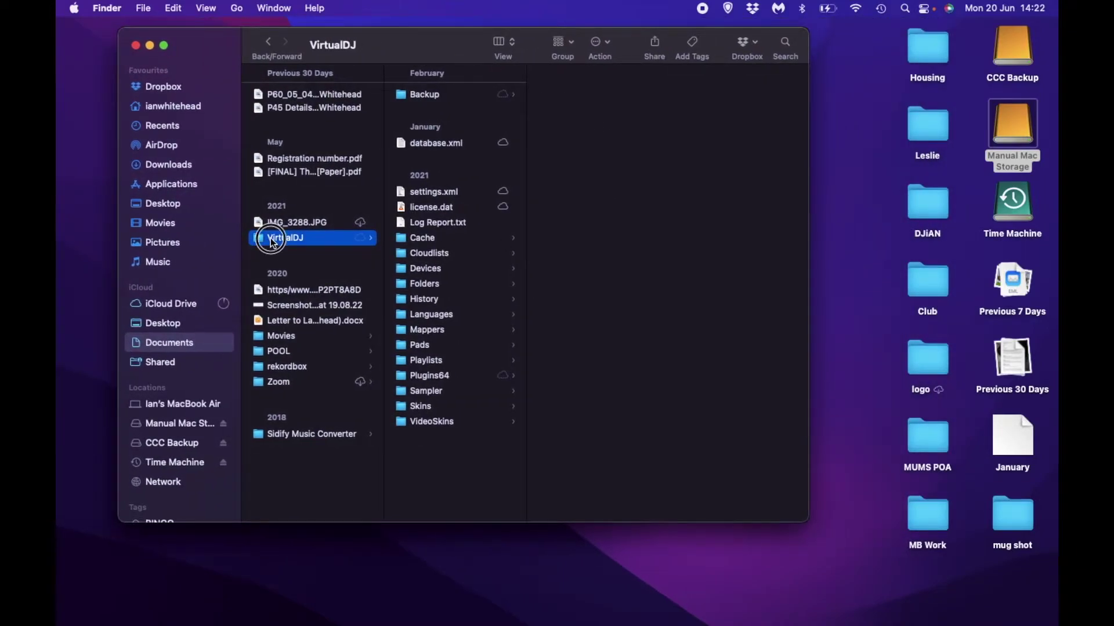
pyautogui.moveTo(270, 238); pyautogui.dragTo(1013, 134)
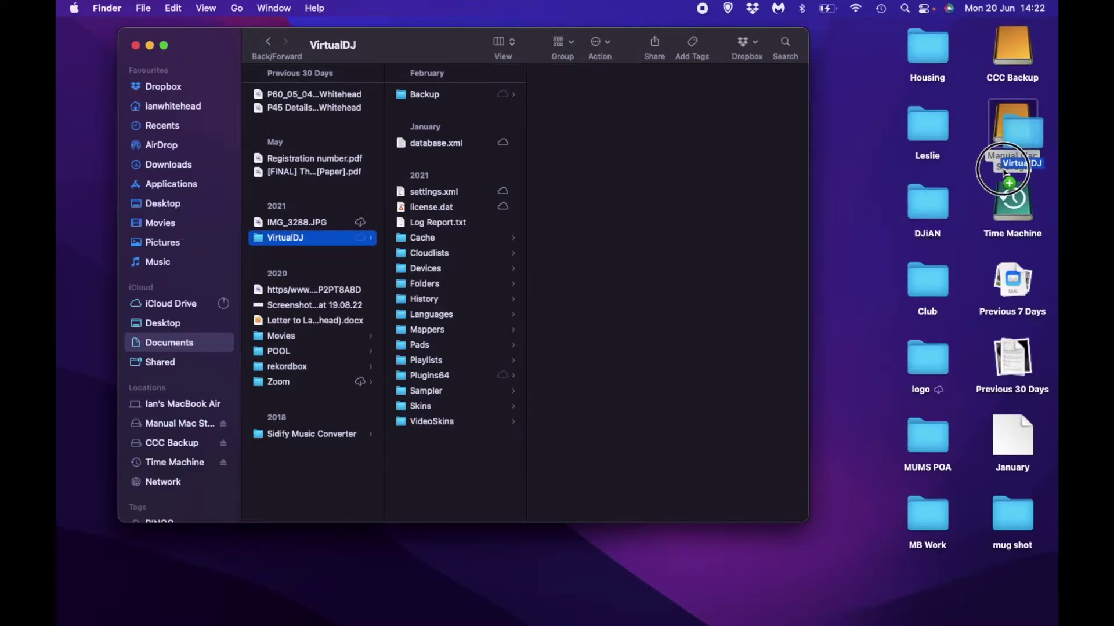
pyautogui.doubleClick(1012, 130)
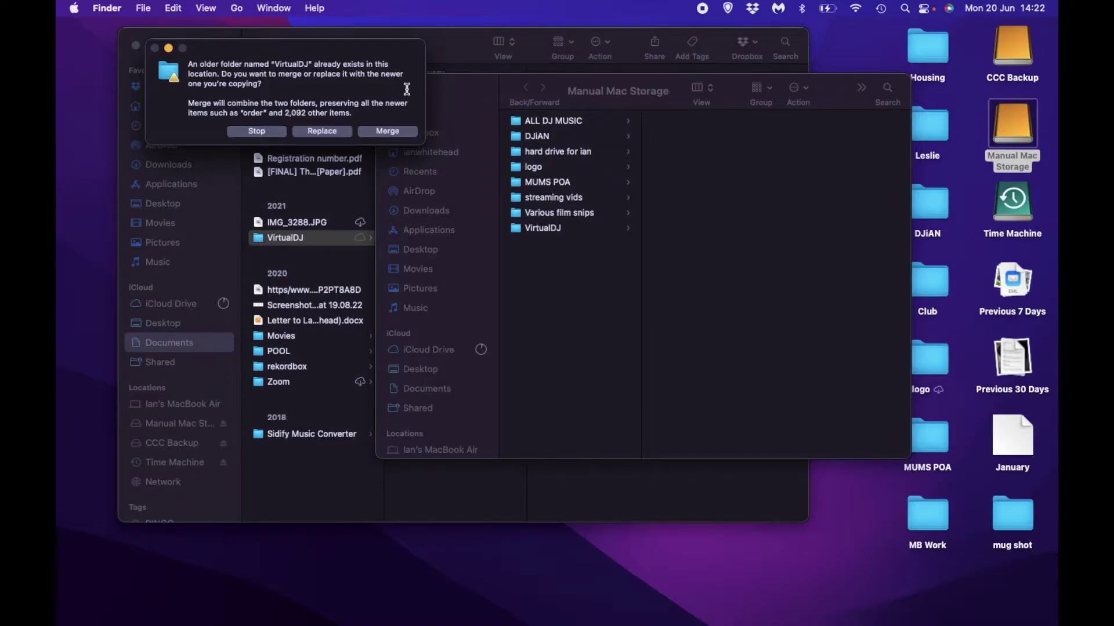
pyautogui.click(406, 131)
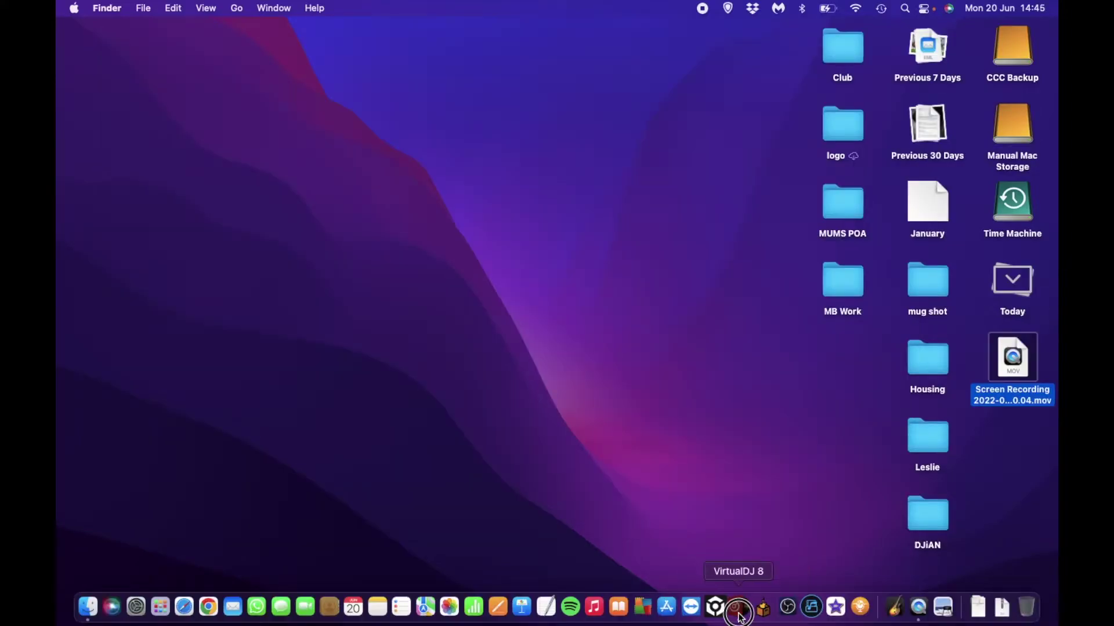
pyautogui.click(738, 607)
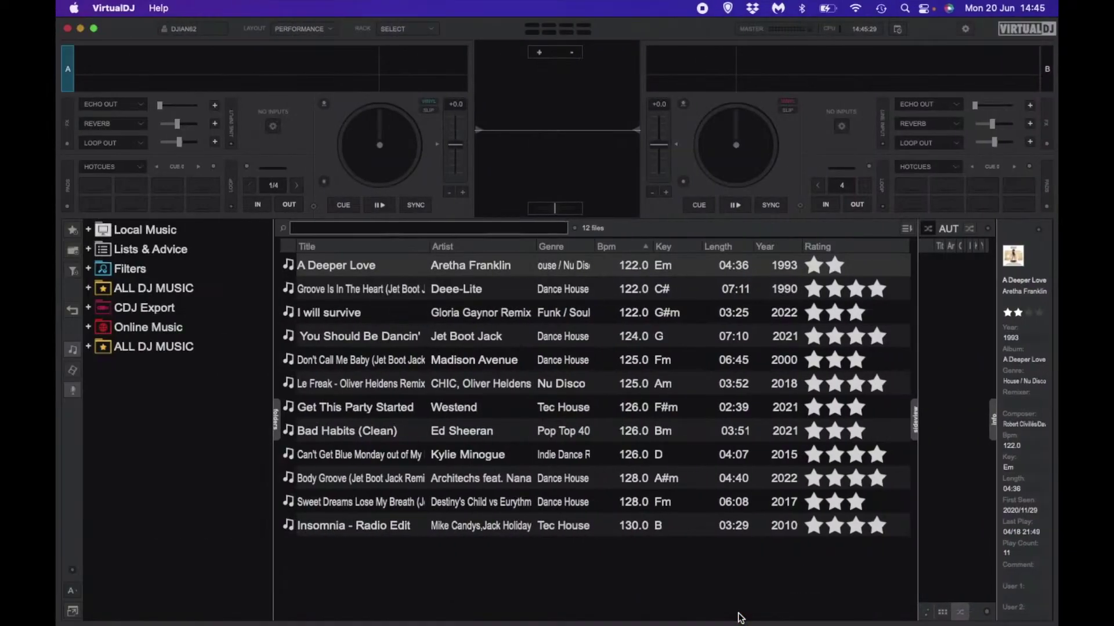
pyautogui.click(110, 8)
pyautogui.click(111, 44)
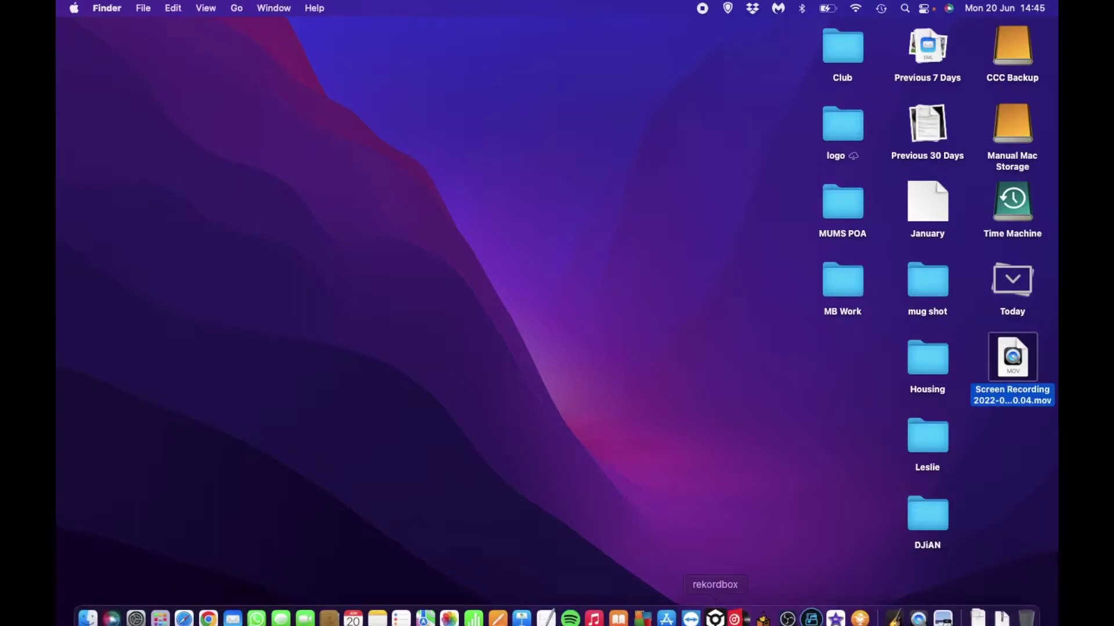
pyautogui.click(735, 606)
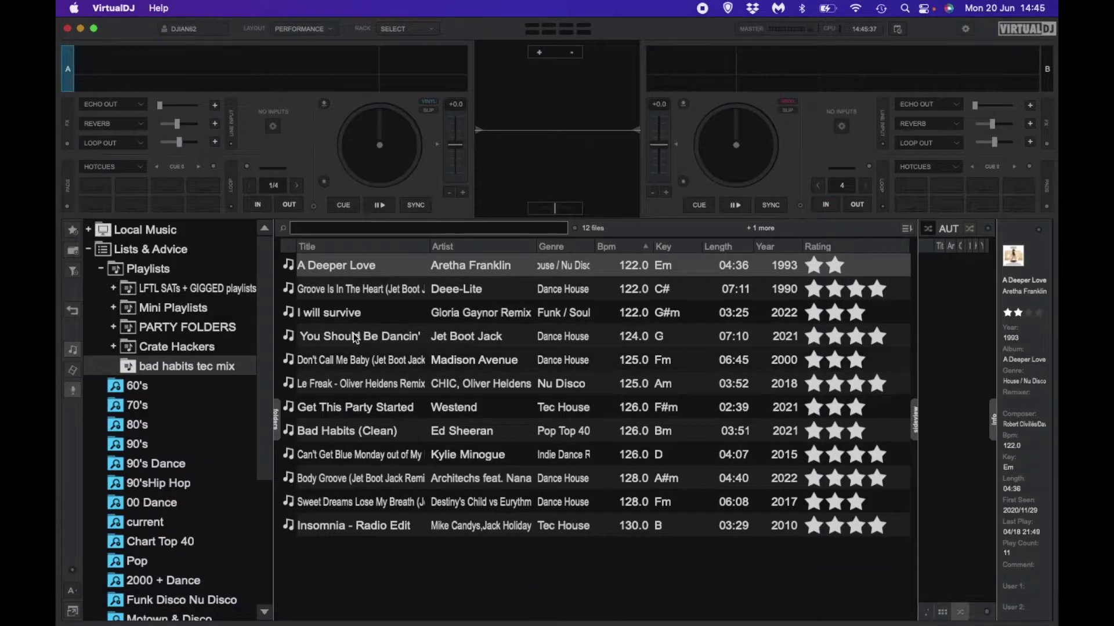
pyautogui.click(113, 347)
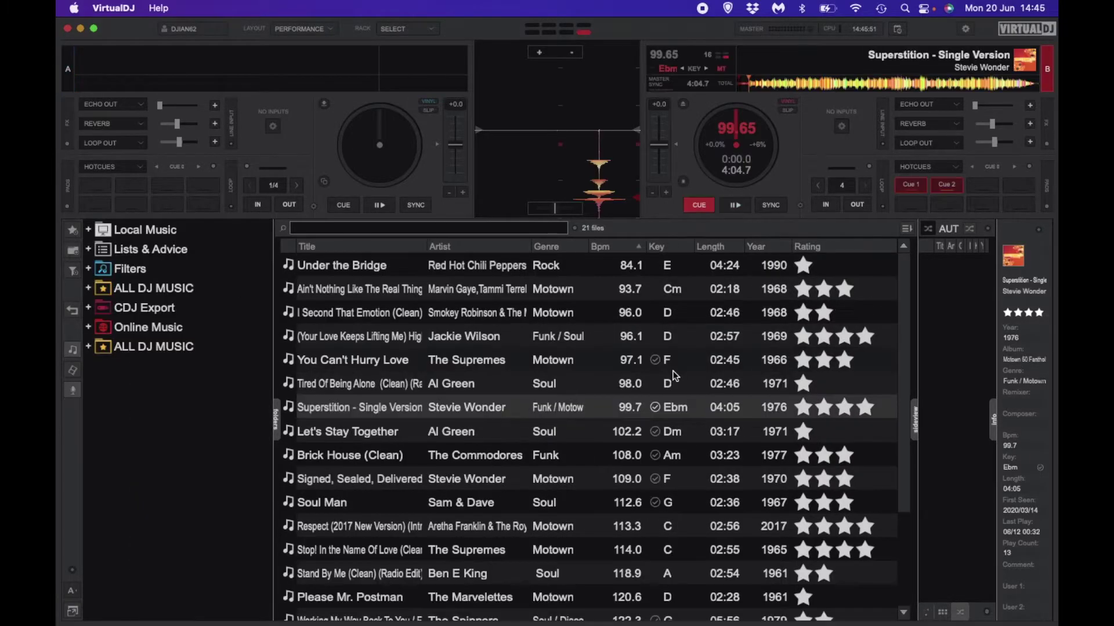
pyautogui.click(114, 8)
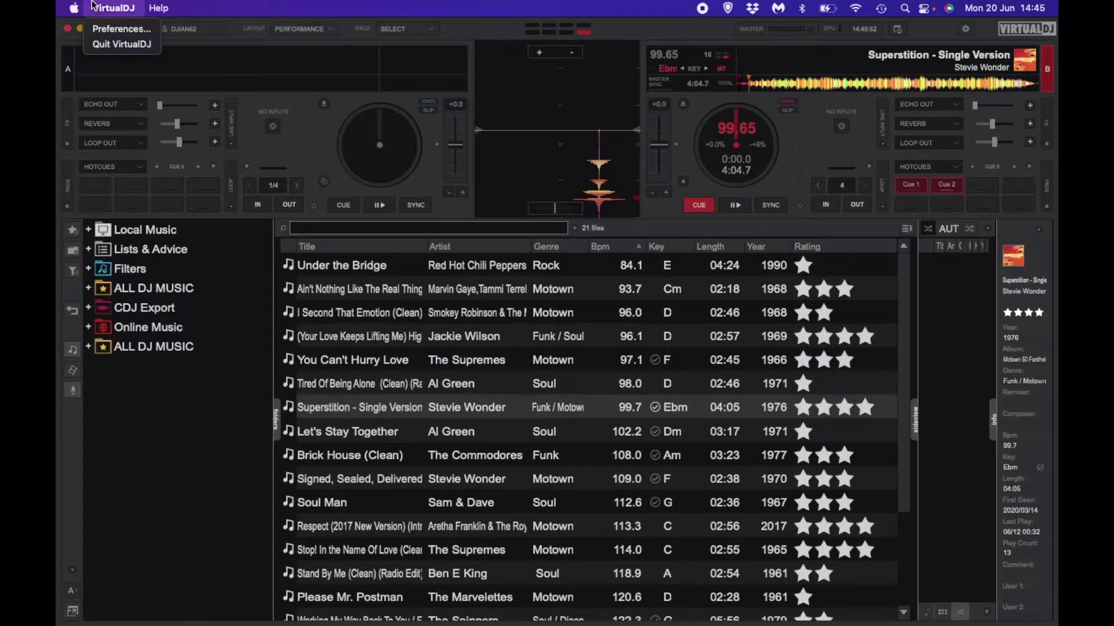
pyautogui.click(100, 40)
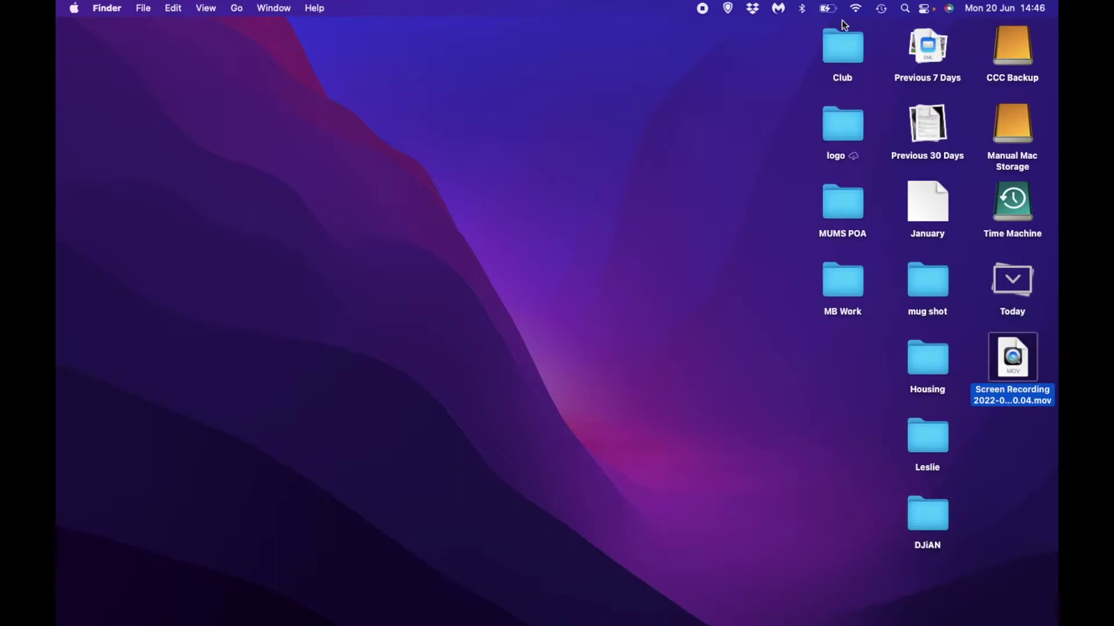
pyautogui.click(881, 9)
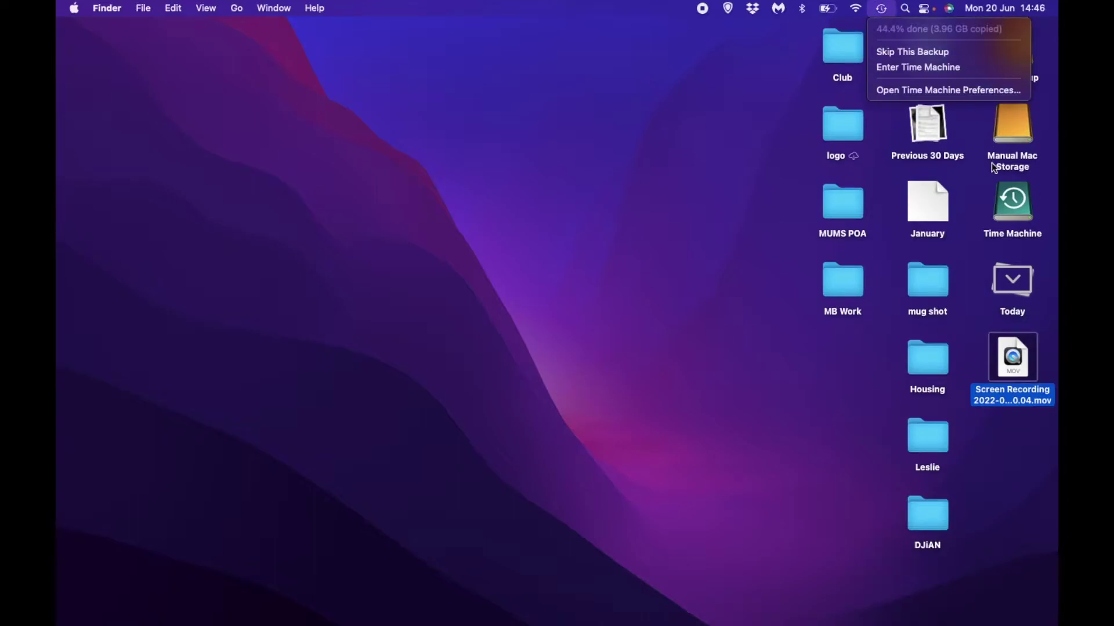
pyautogui.click(703, 137)
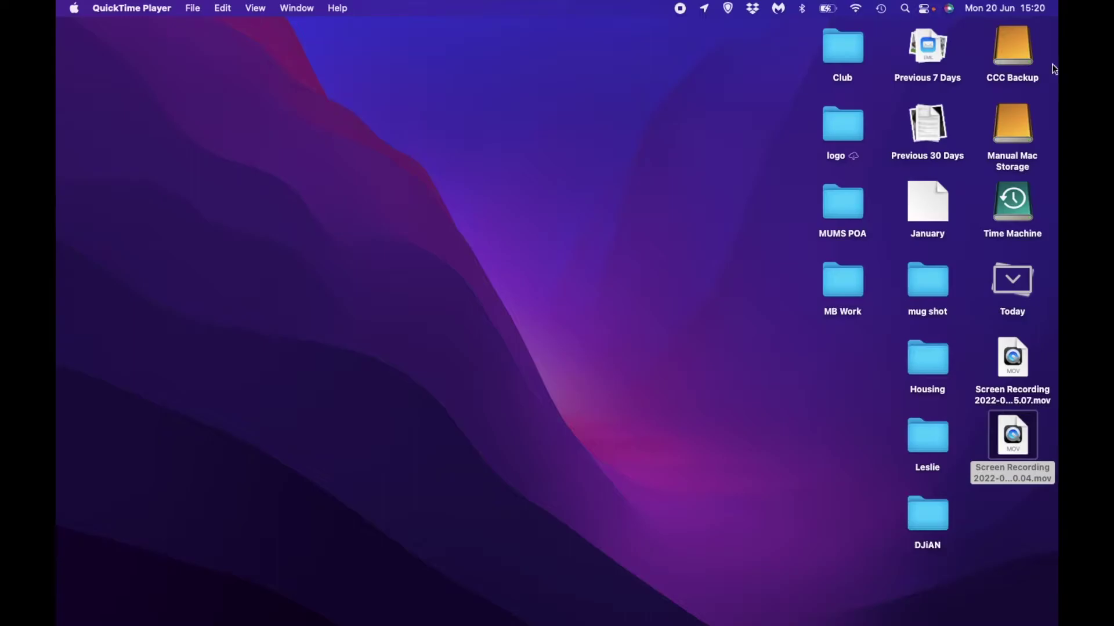
pyautogui.doubleClick(1013, 120)
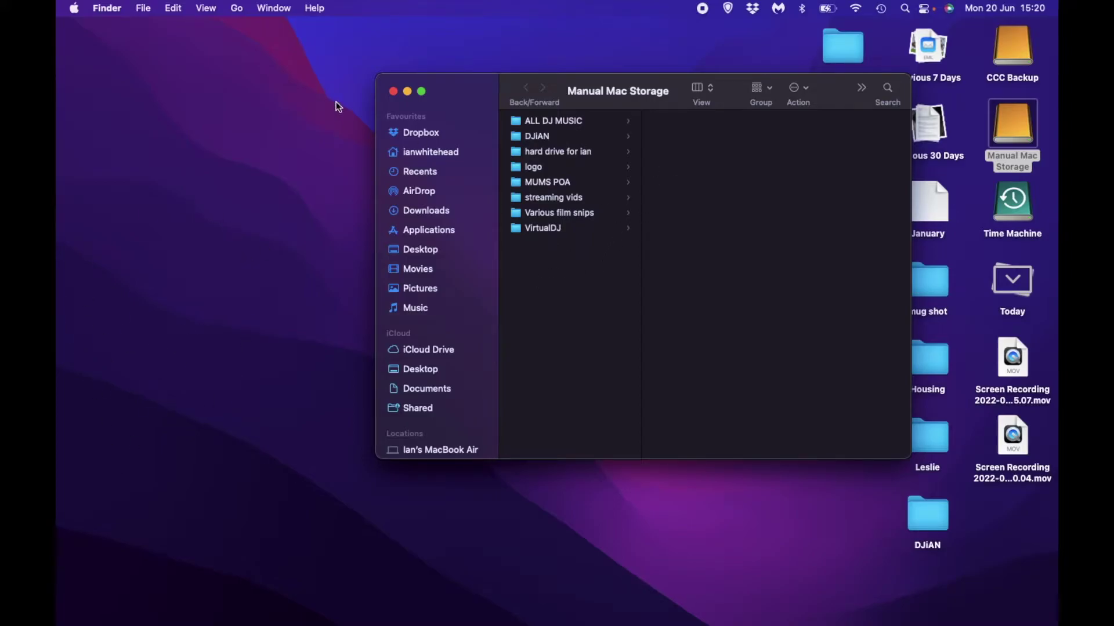
pyautogui.click(393, 91)
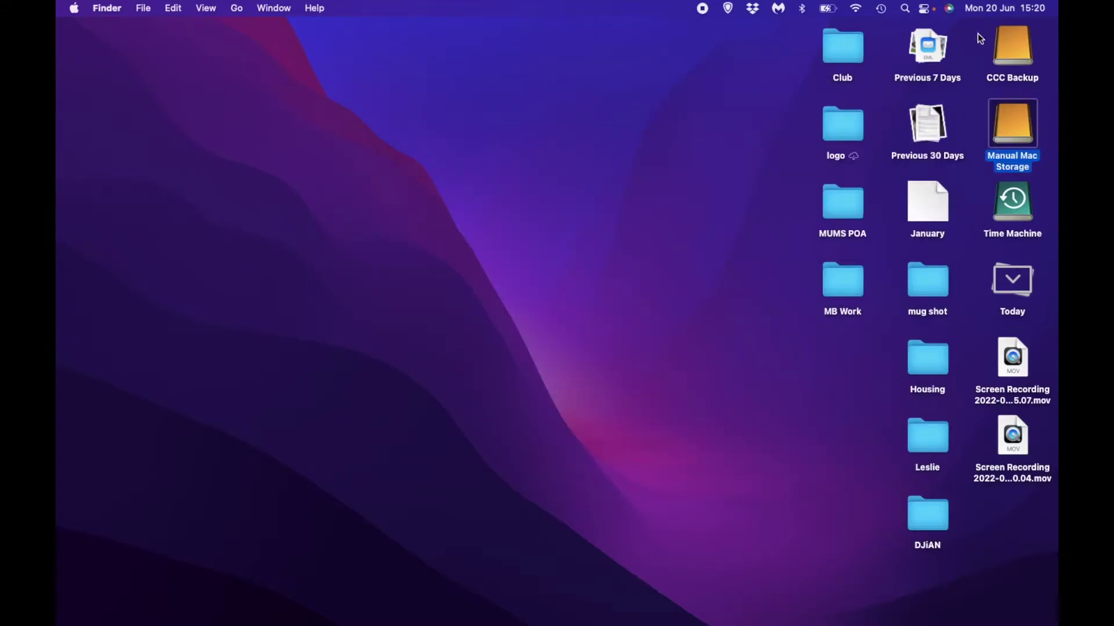
pyautogui.moveTo(979, 34); pyautogui.dragTo(1023, 217)
pyautogui.click(676, 215)
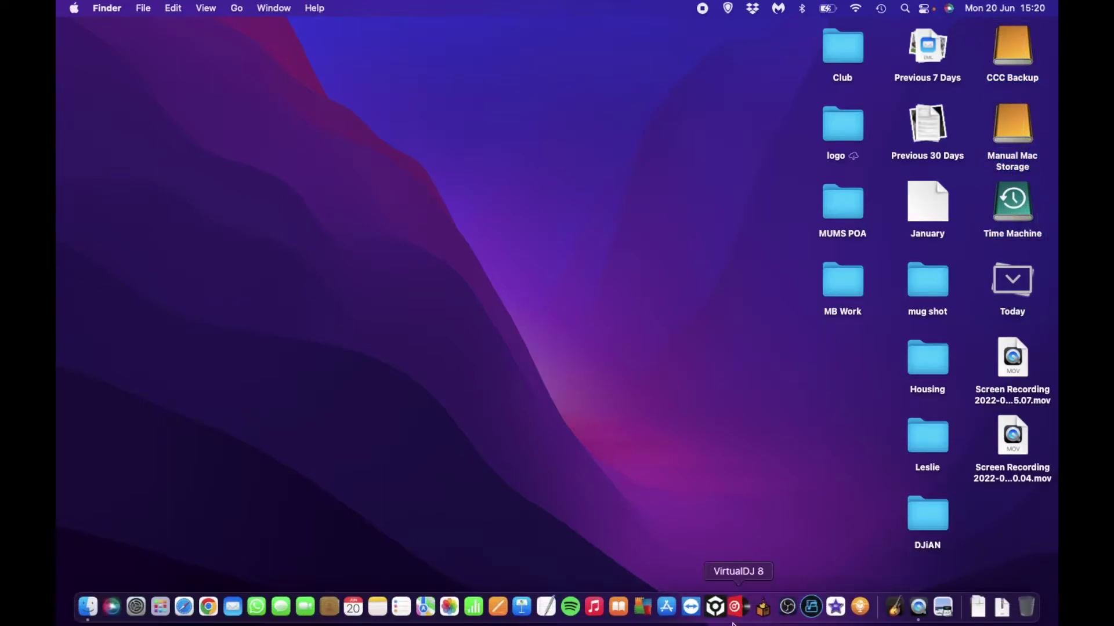
pyautogui.click(735, 607)
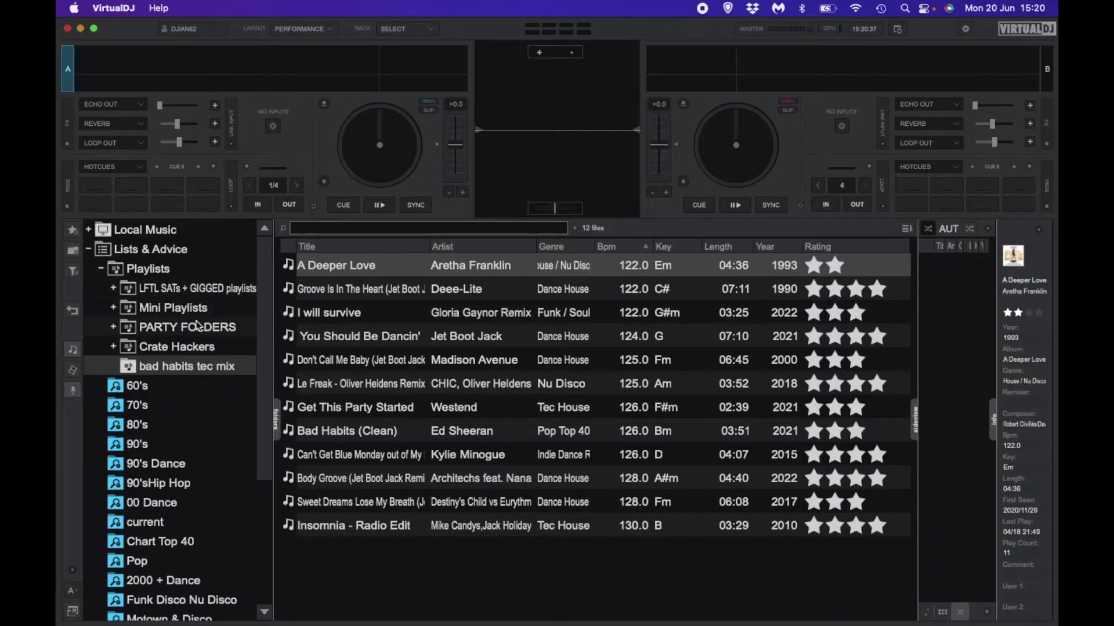
# - Show the 377-track 70's playlist, hide the info and automix panels, and collapse Lists & Advice
pyautogui.click(137, 405)
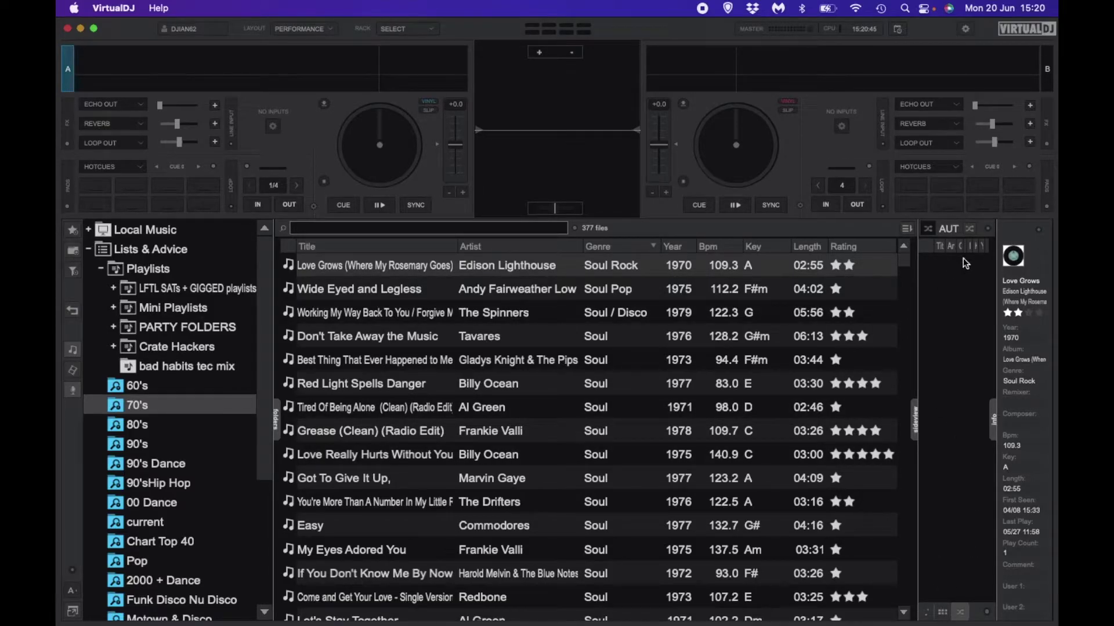
pyautogui.click(993, 424)
pyautogui.click(964, 420)
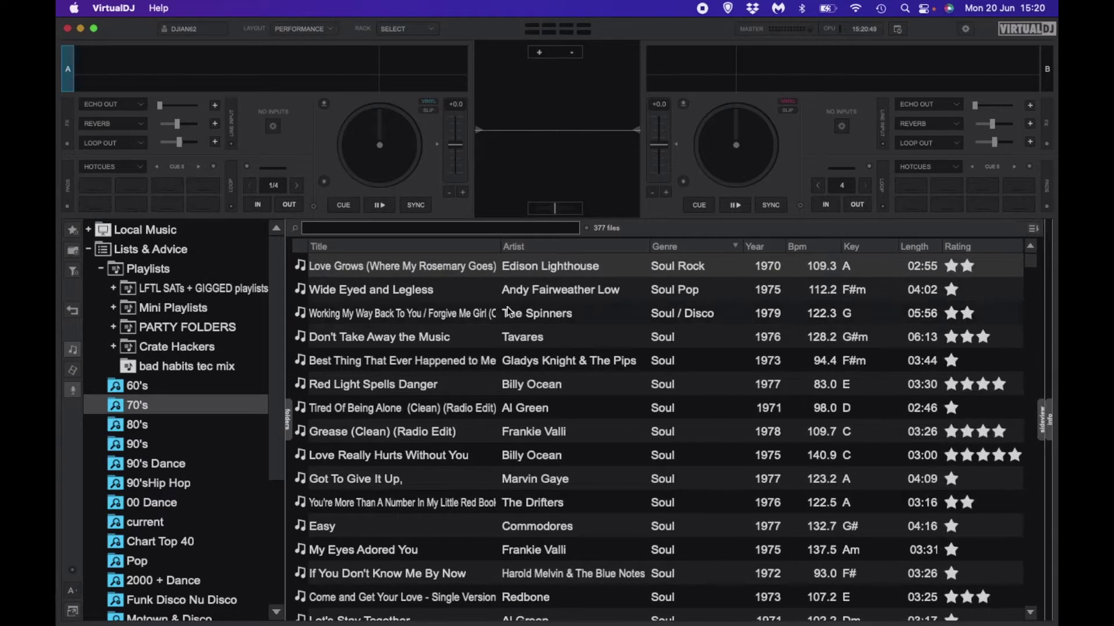
pyautogui.click(88, 250)
# - Quit VirtualDJ, eject the CCC Backup, Manual Mac Storage and Time Machine drives, then relaunch VirtualDJ
pyautogui.click(113, 9)
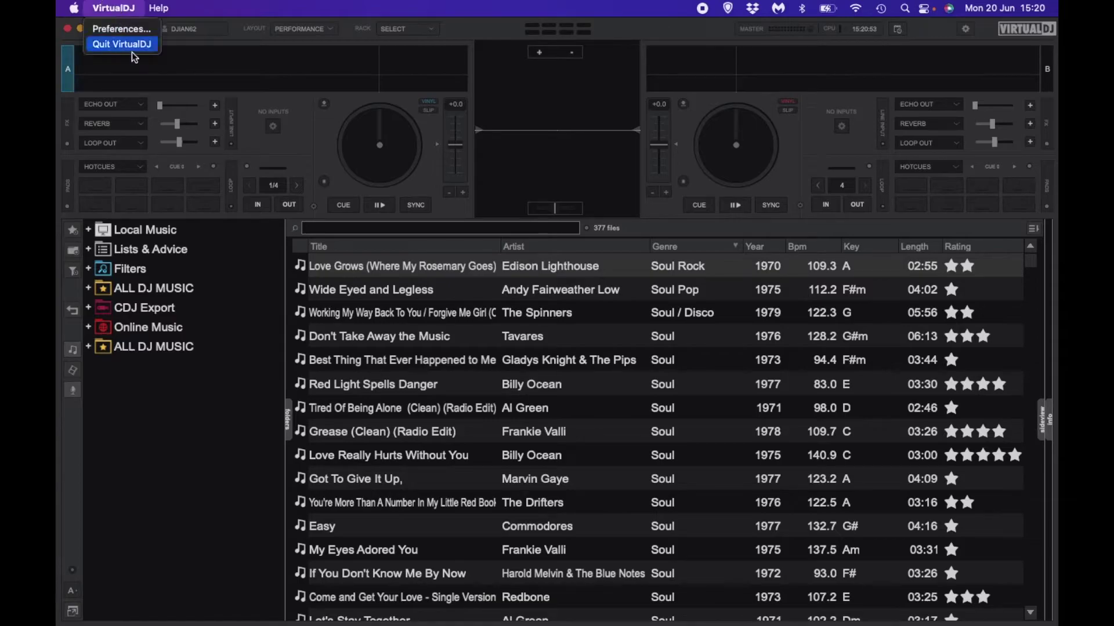
pyautogui.click(134, 45)
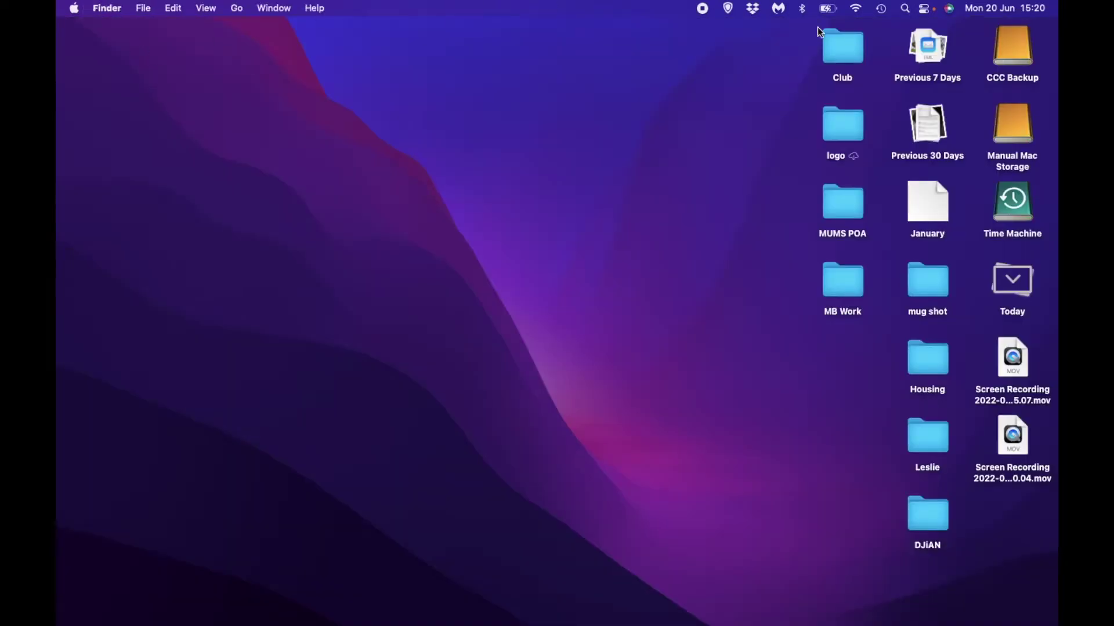
pyautogui.moveTo(986, 49); pyautogui.dragTo(1015, 219)
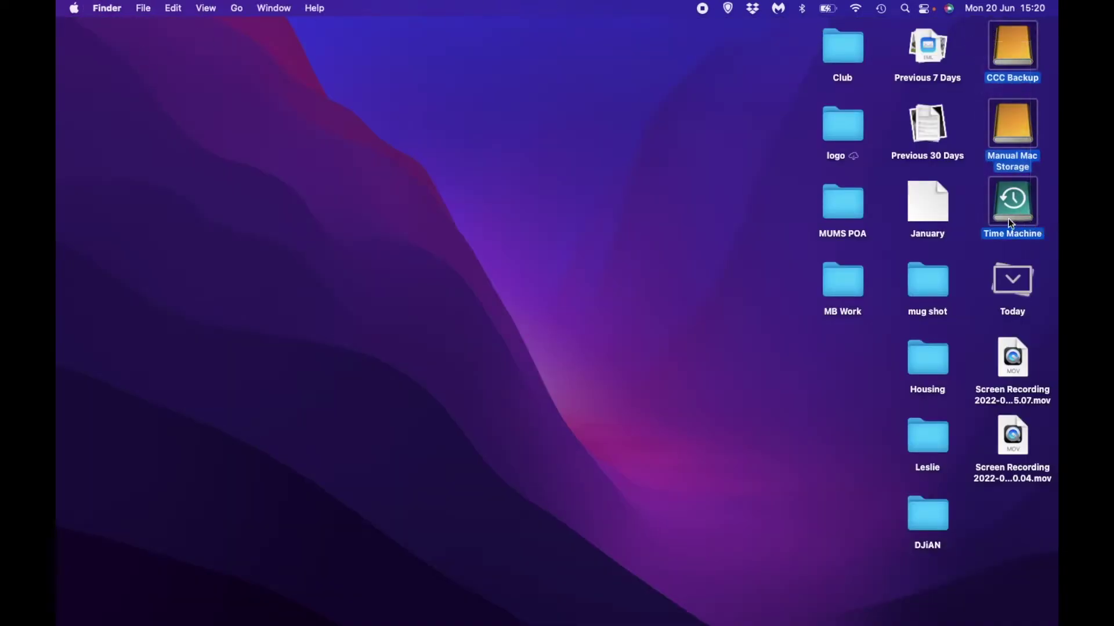
pyautogui.rightClick(1012, 211)
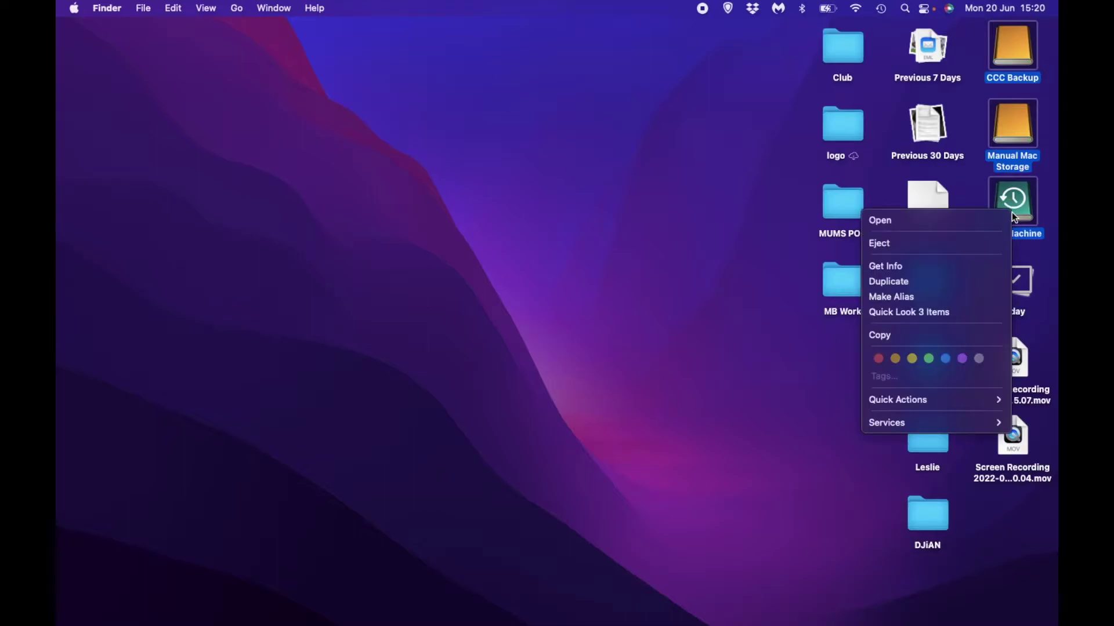
pyautogui.click(957, 244)
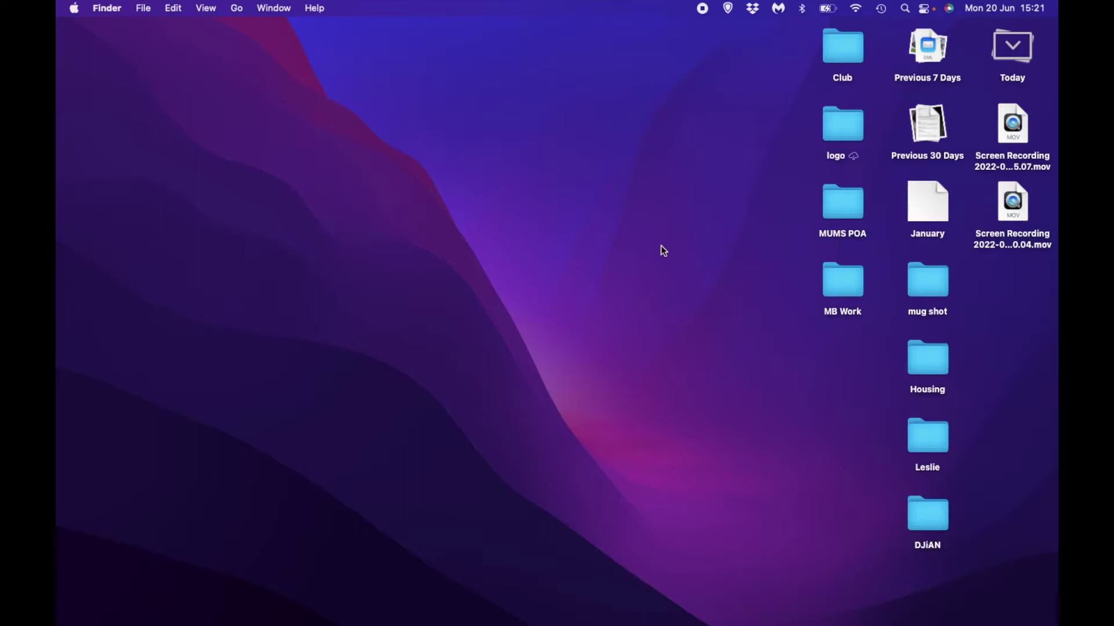
pyautogui.moveTo(725, 623)
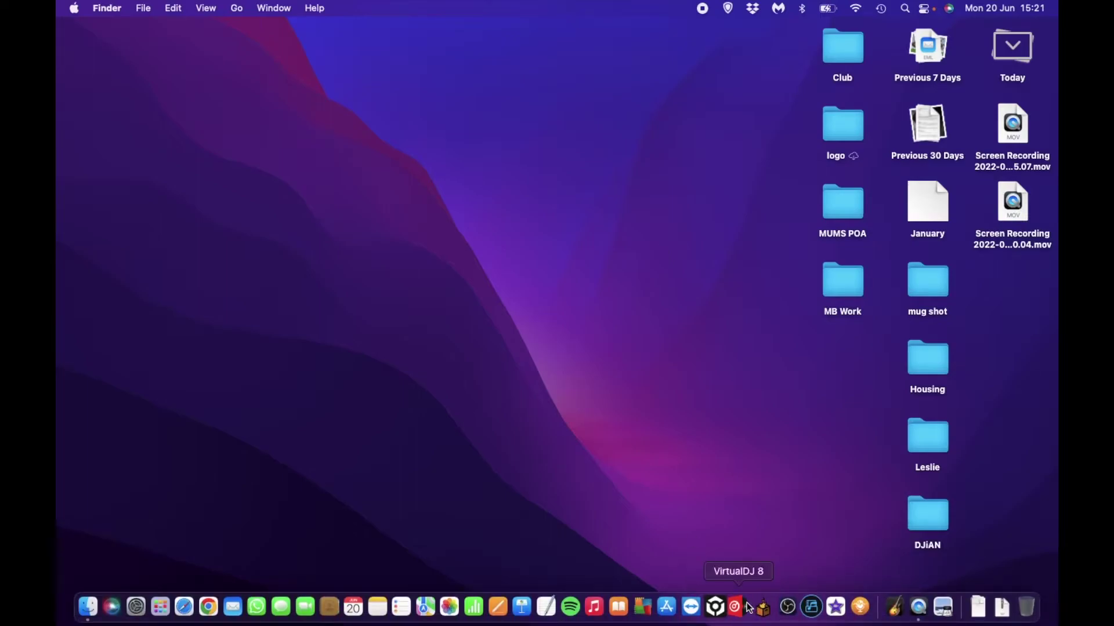
pyautogui.click(736, 608)
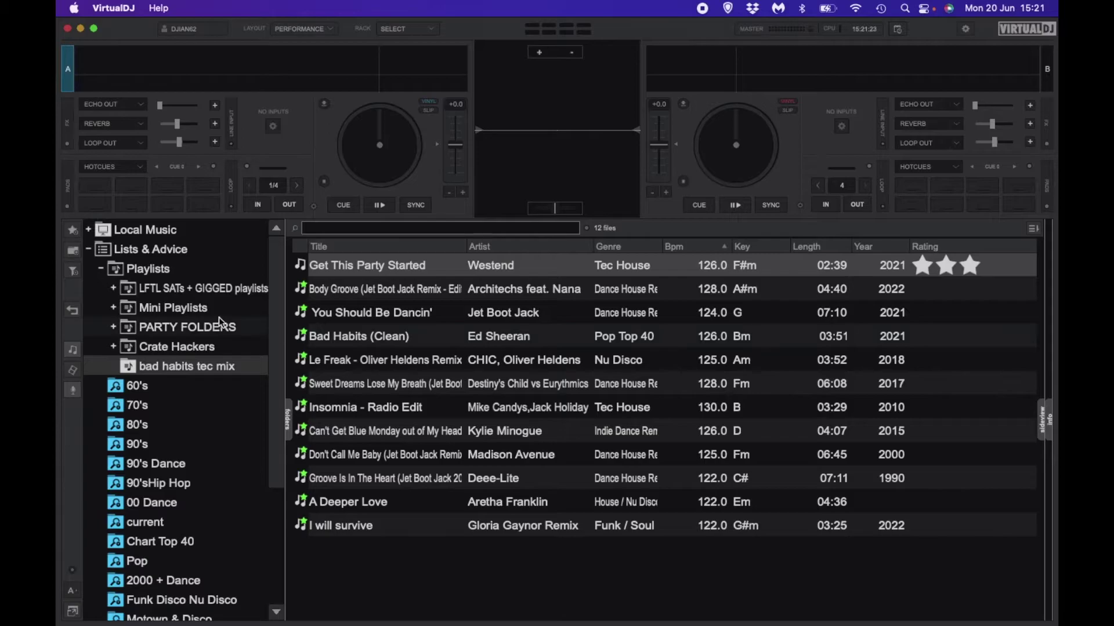
pyautogui.click(167, 426)
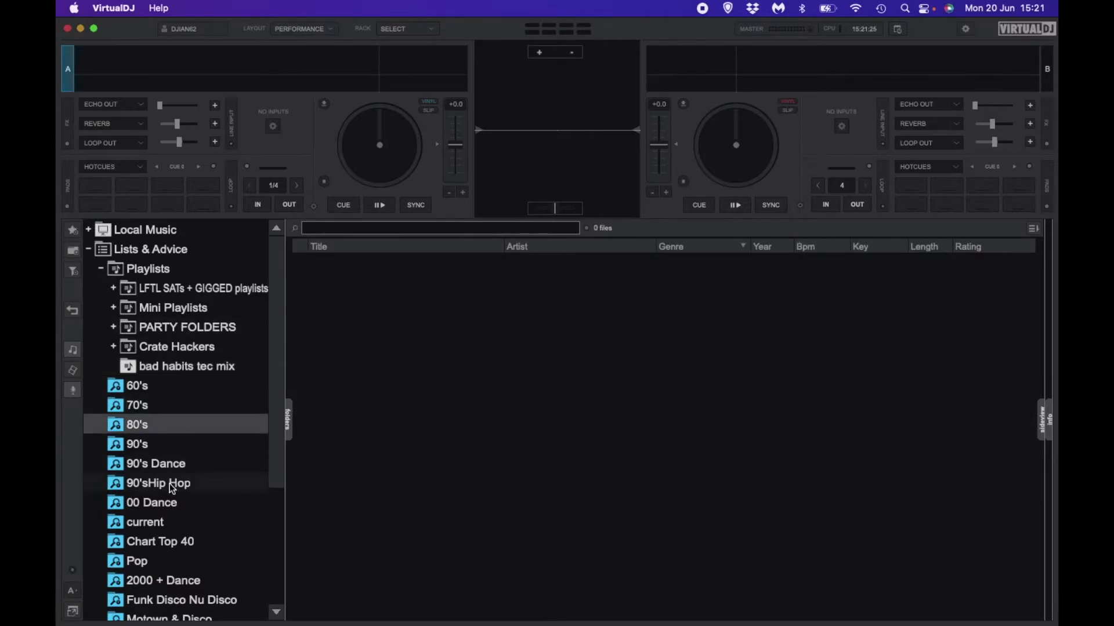
pyautogui.click(177, 462)
pyautogui.click(199, 539)
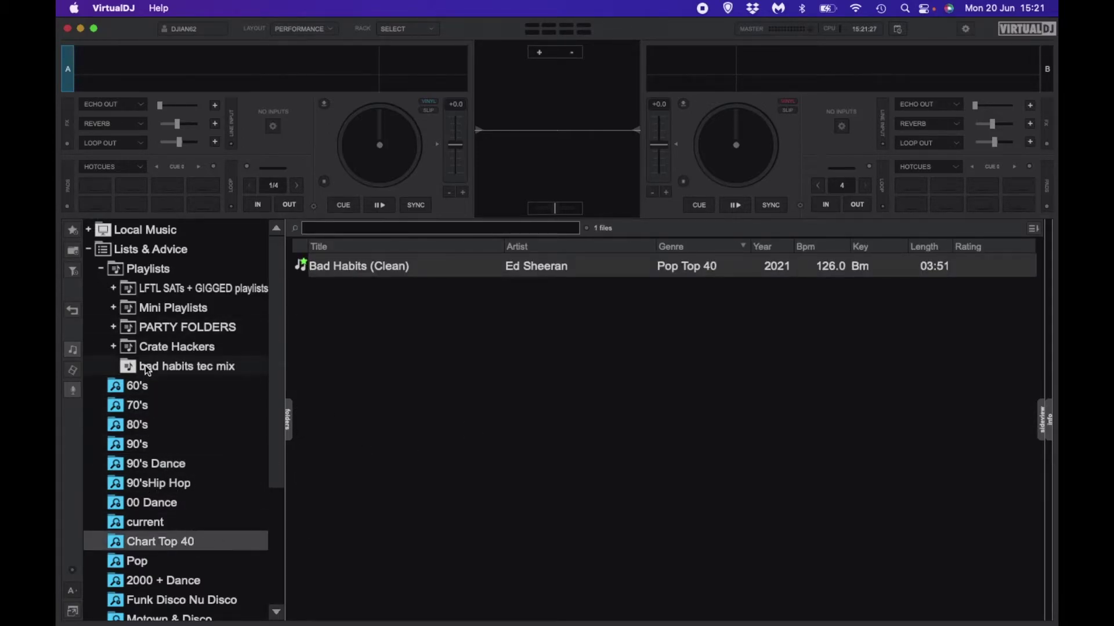
pyautogui.click(126, 389)
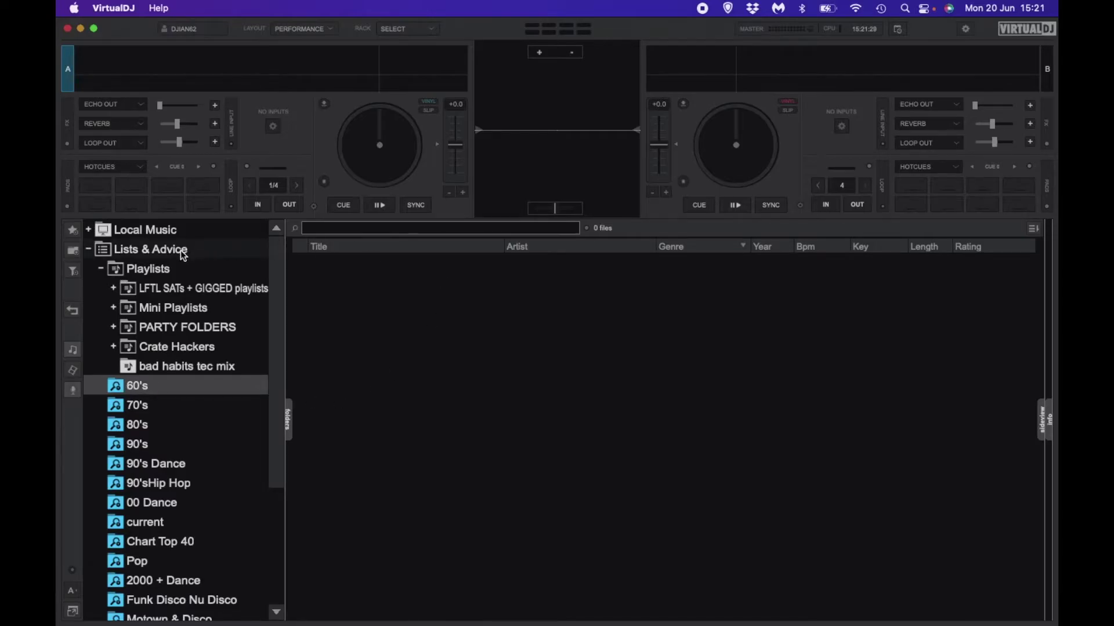
pyautogui.click(113, 347)
pyautogui.click(177, 383)
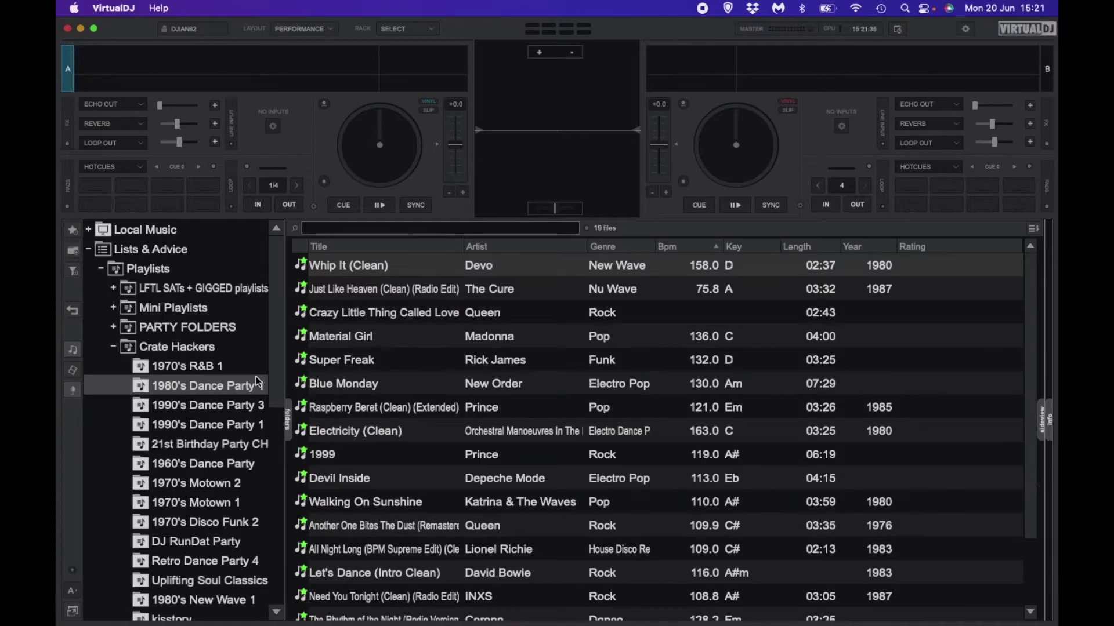
pyautogui.click(213, 447)
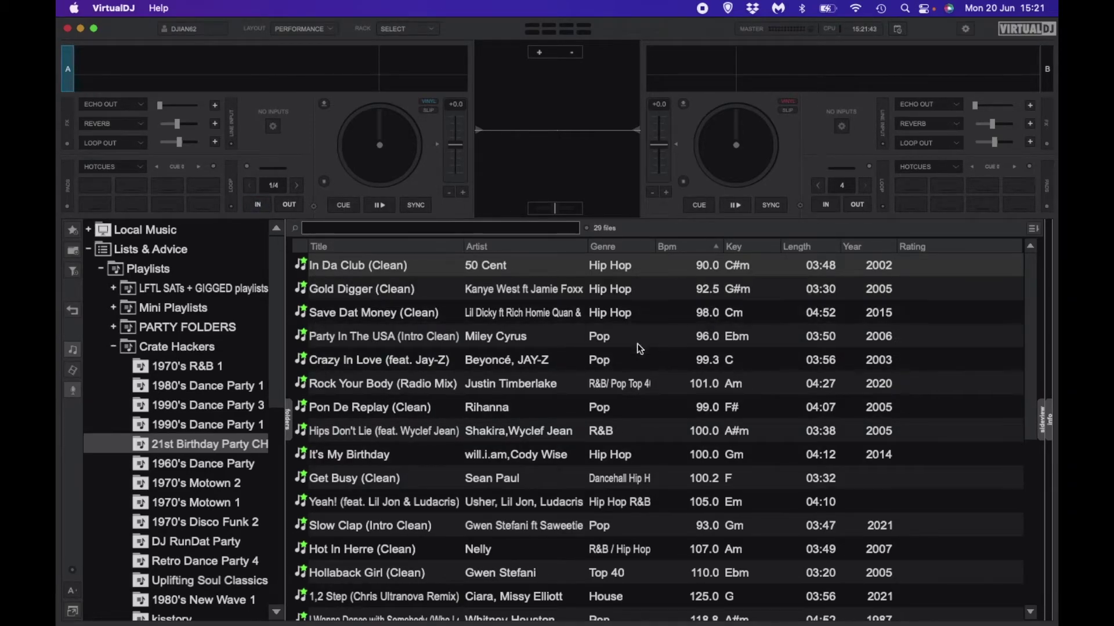
pyautogui.click(133, 10)
pyautogui.click(135, 46)
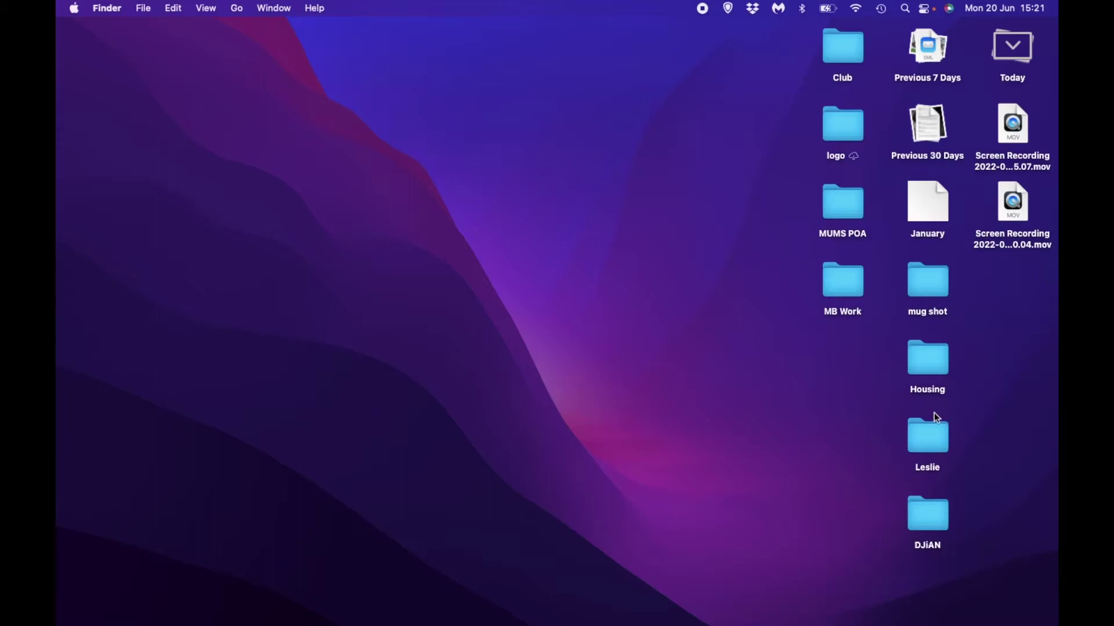
# - Wait for the CCC Backup and Manual Mac Storage drives to remount on the desktop
pyautogui.moveTo(183, 617)
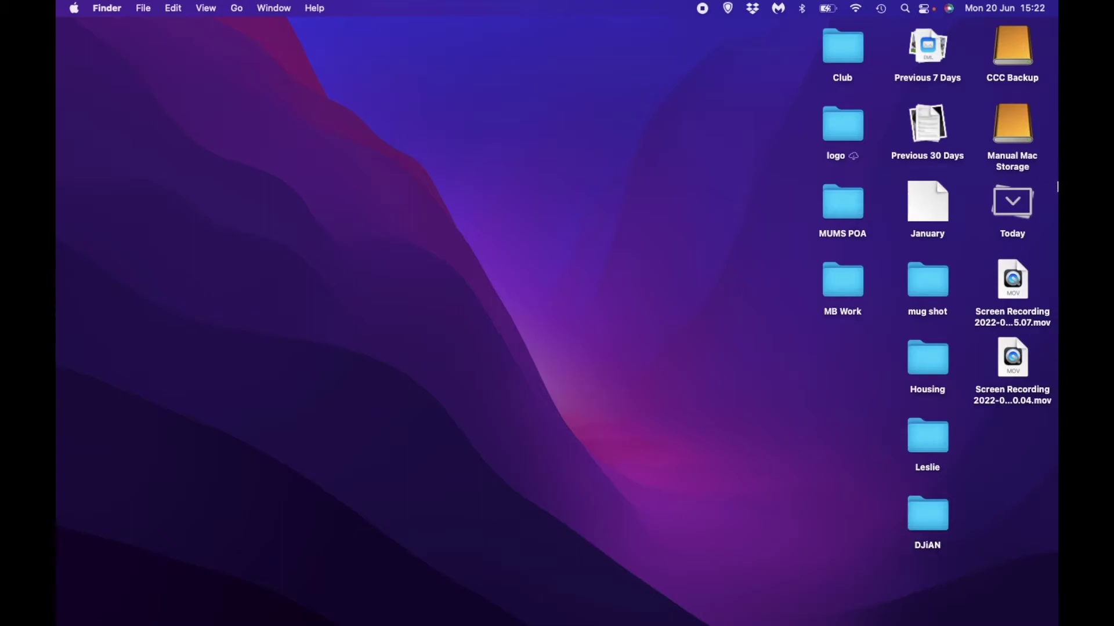
# - Open a Finder window on Documents > VirtualDJ and drag it left to reveal the drives
pyautogui.moveTo(59, 622)
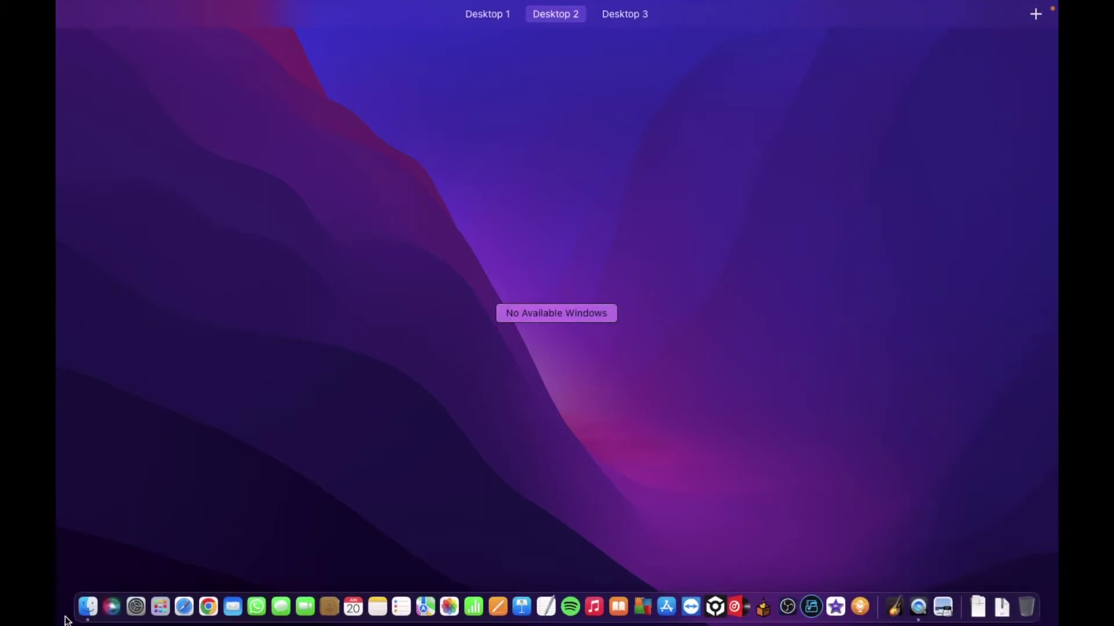
pyautogui.click(87, 607)
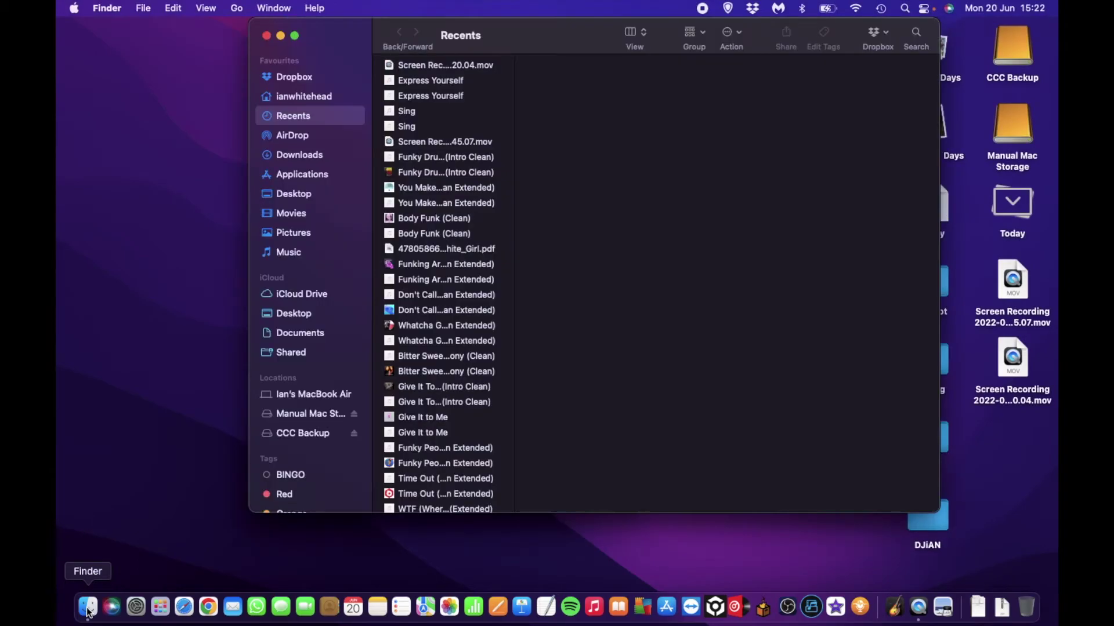
pyautogui.click(323, 334)
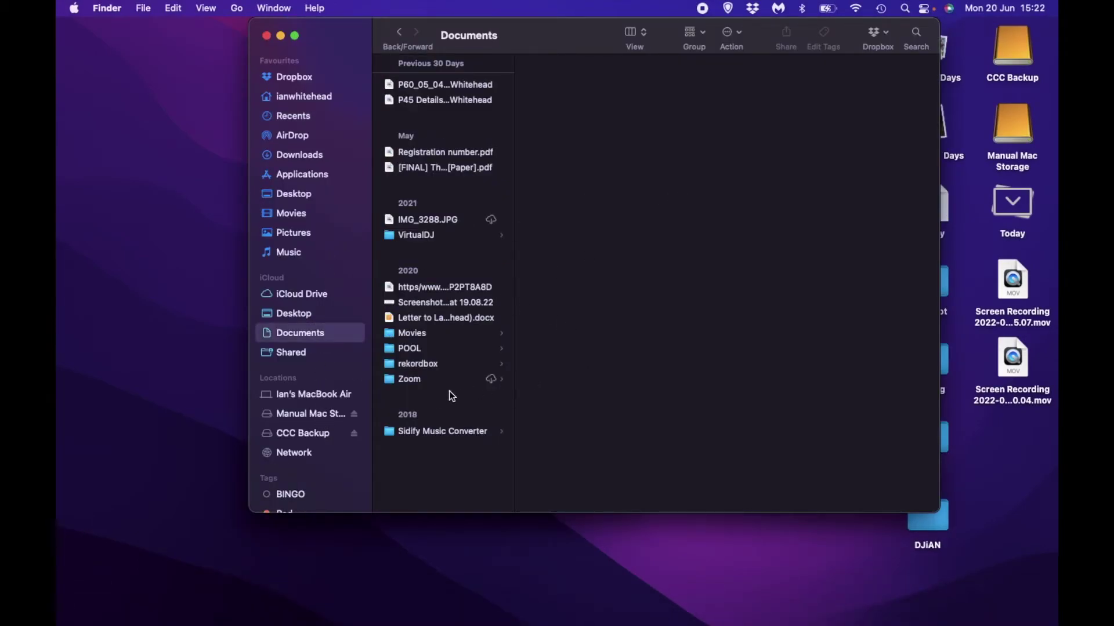
pyautogui.click(447, 235)
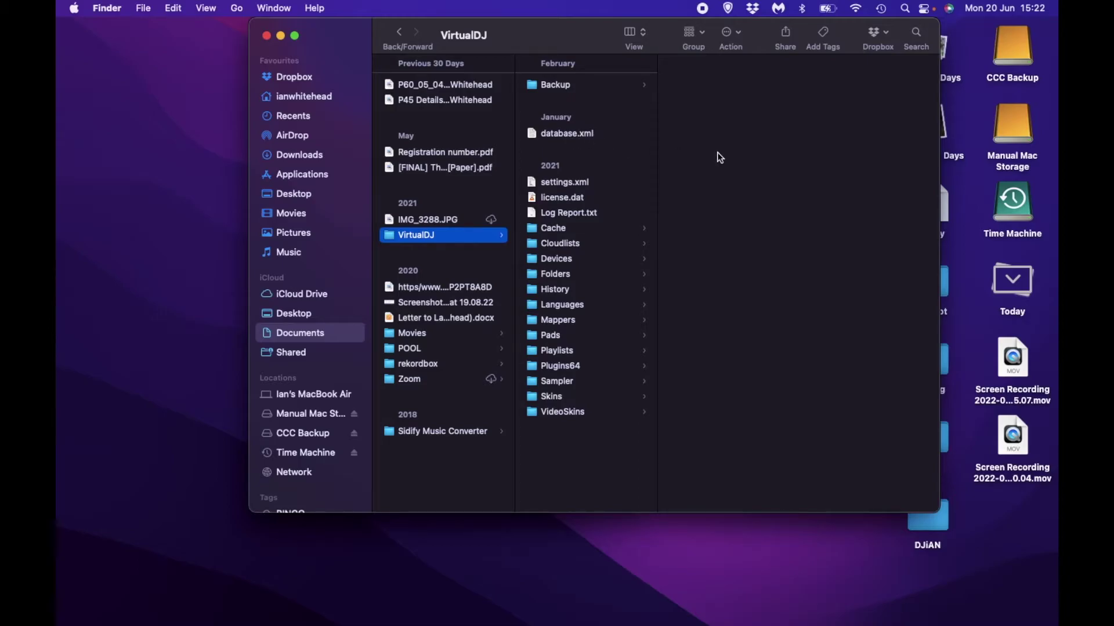
pyautogui.moveTo(580, 35); pyautogui.dragTo(442, 45)
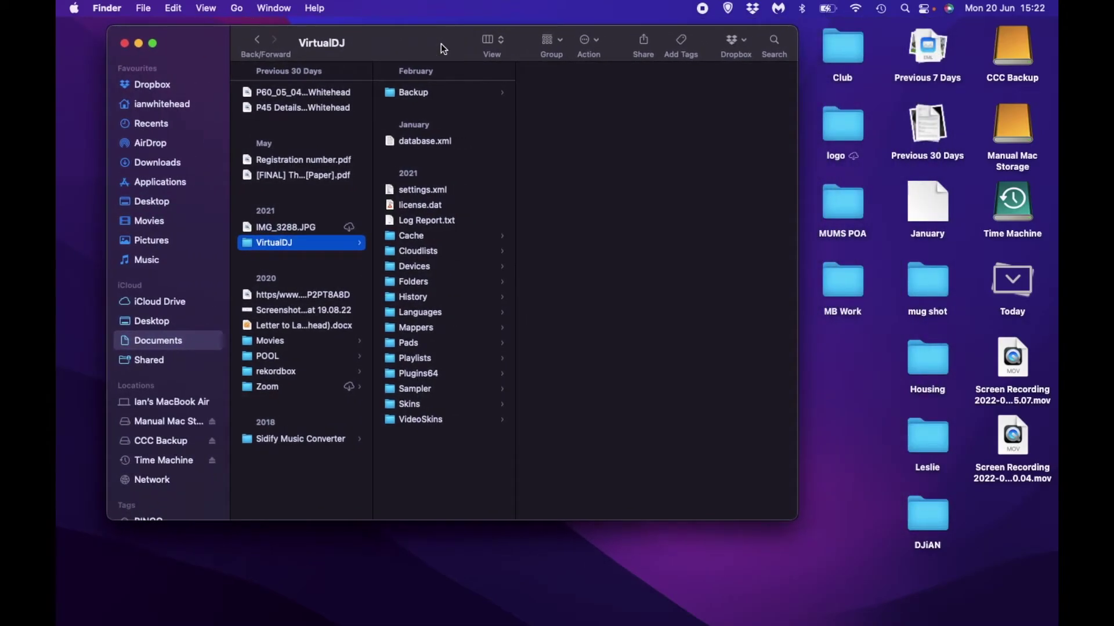
# - Open Manual Mac Storage's VirtualDJ folder in a window beside the Documents window
pyautogui.click(1018, 131)
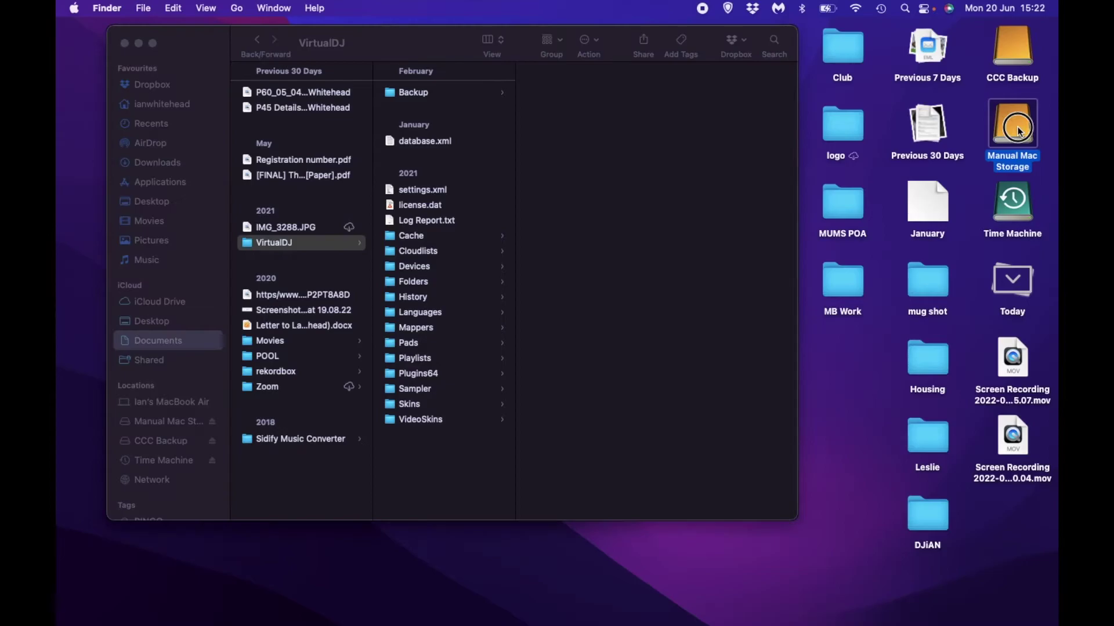
pyautogui.doubleClick(1018, 129)
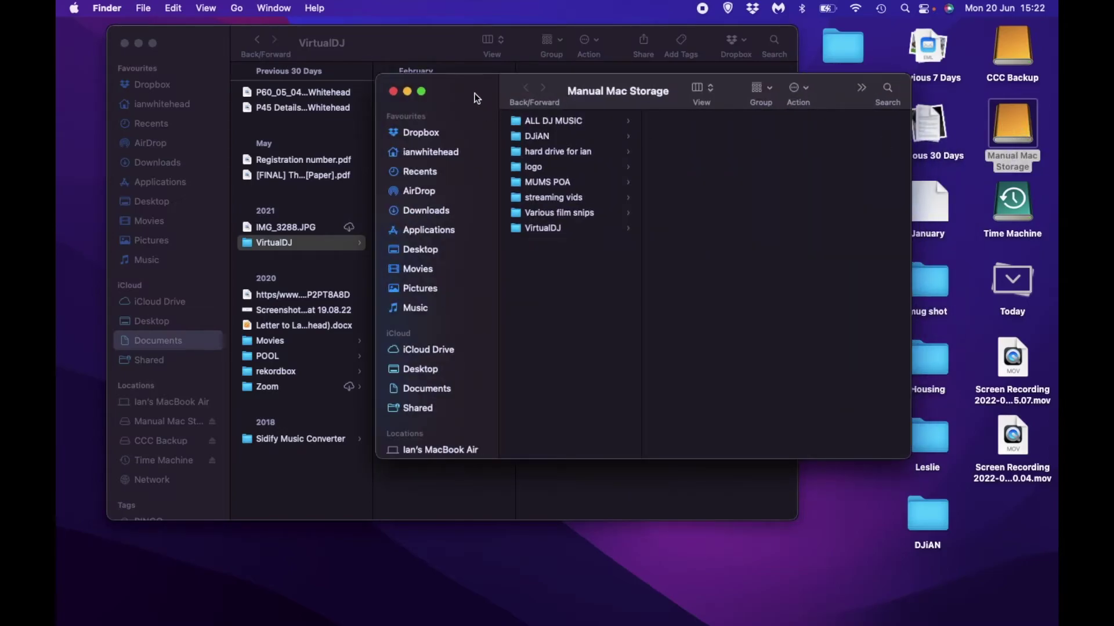
pyautogui.moveTo(475, 97); pyautogui.dragTo(746, 53)
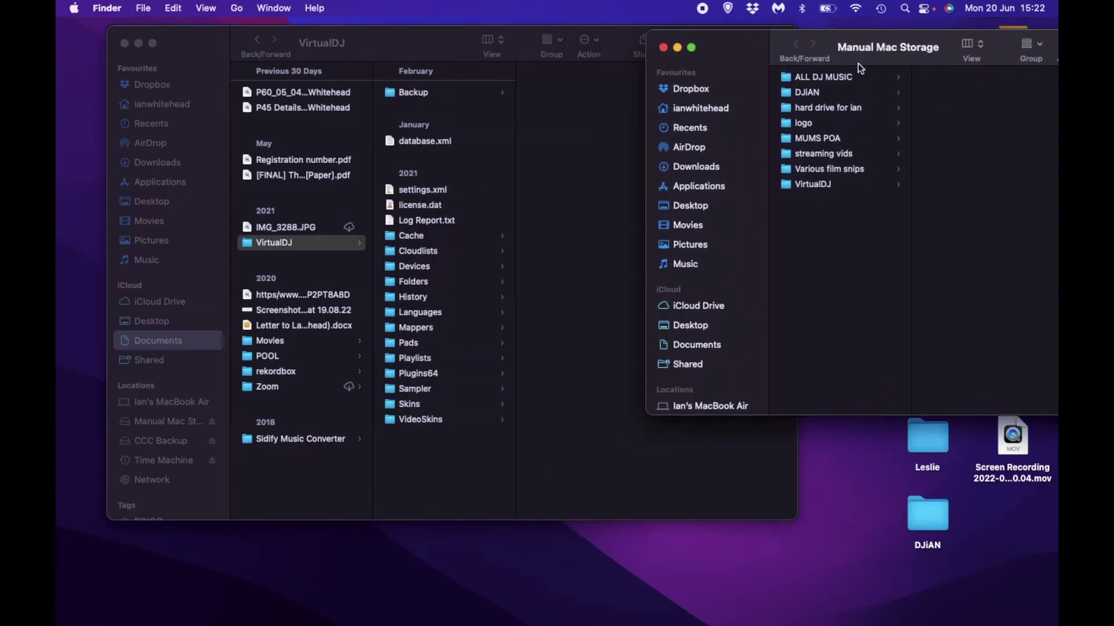
pyautogui.click(869, 186)
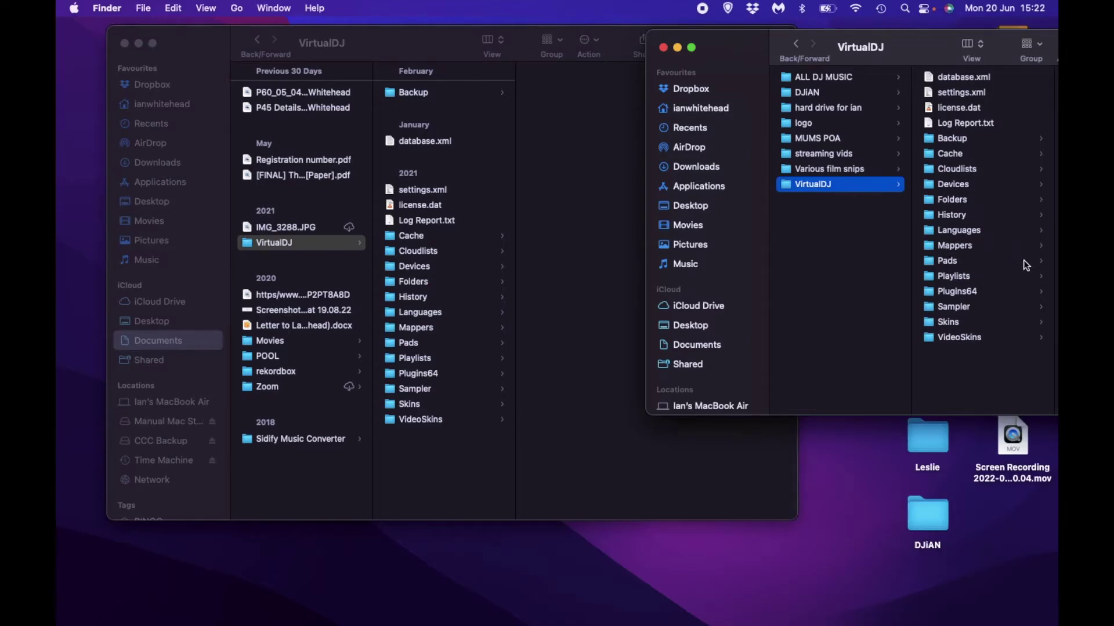
# - Copy the backup database.xml from the drive's VirtualDJ folder
pyautogui.click(975, 79)
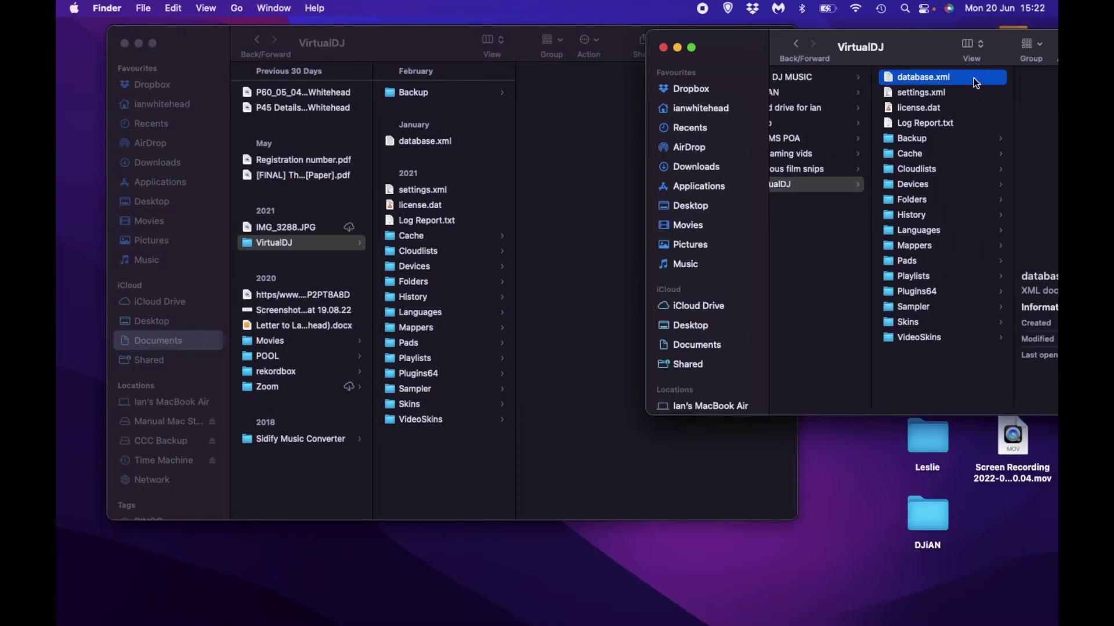
pyautogui.rightClick(973, 78)
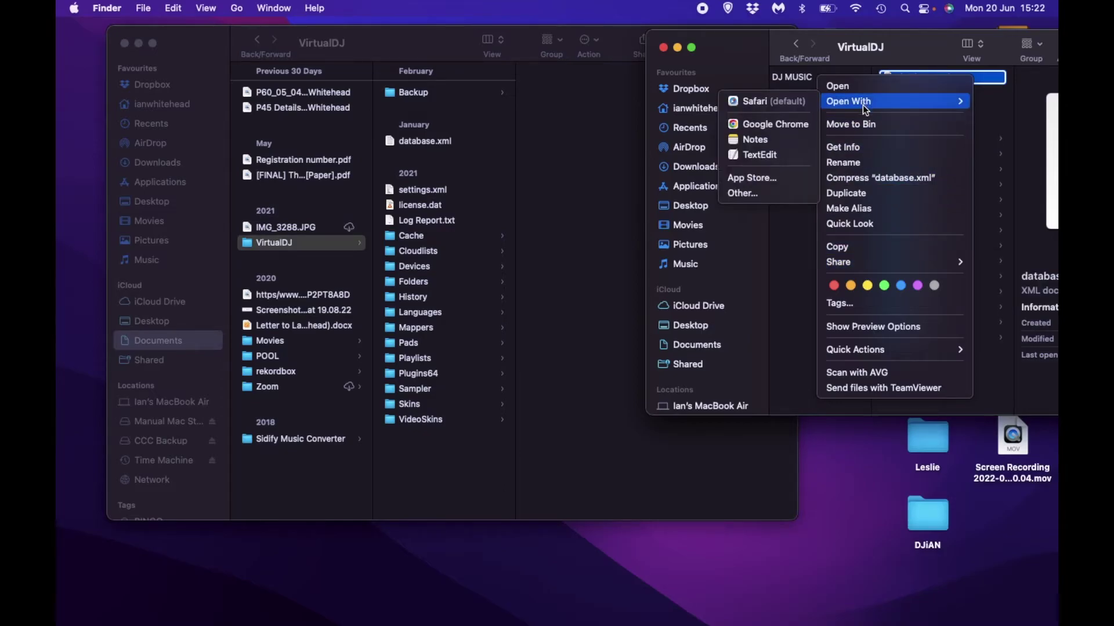
pyautogui.click(840, 249)
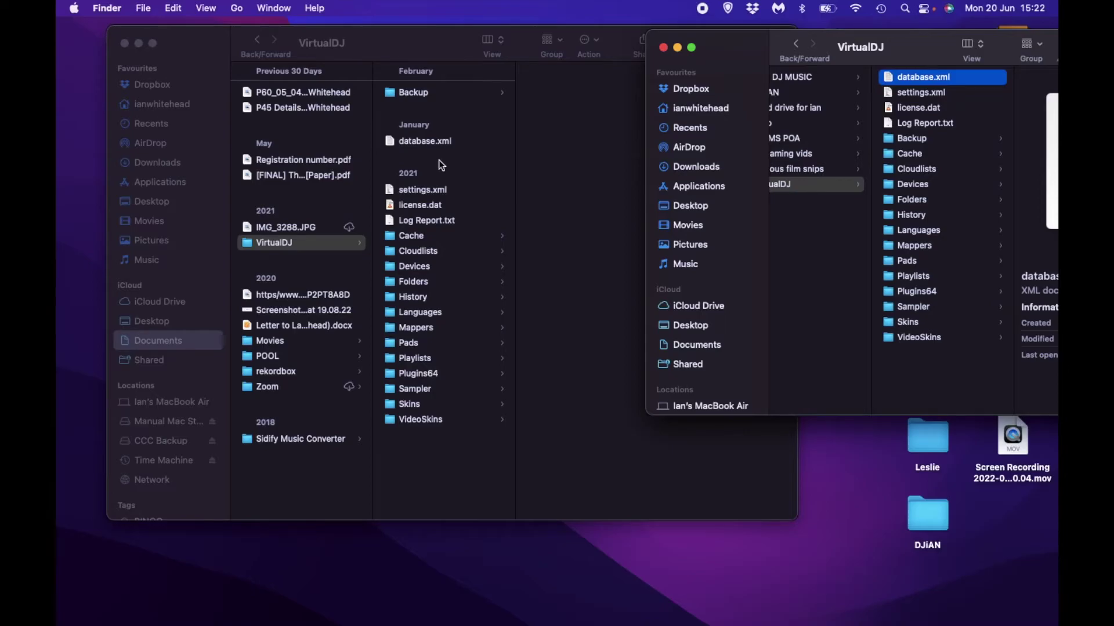
pyautogui.click(420, 142)
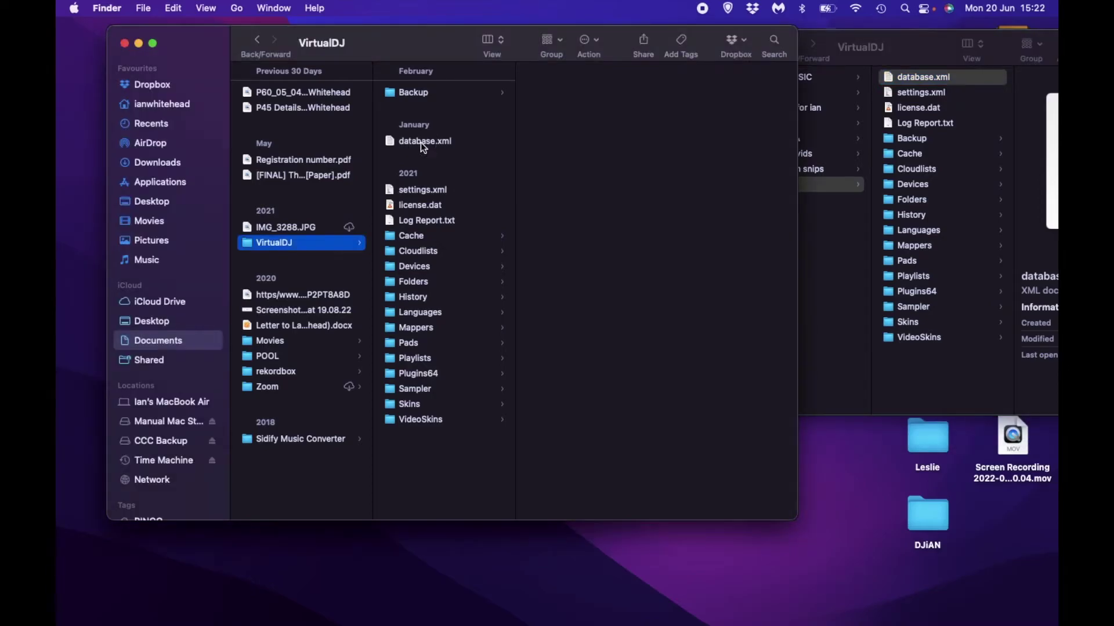
# - Move the old database.xml in Documents > VirtualDJ to the Bin
pyautogui.click(420, 142)
pyautogui.rightClick(420, 142)
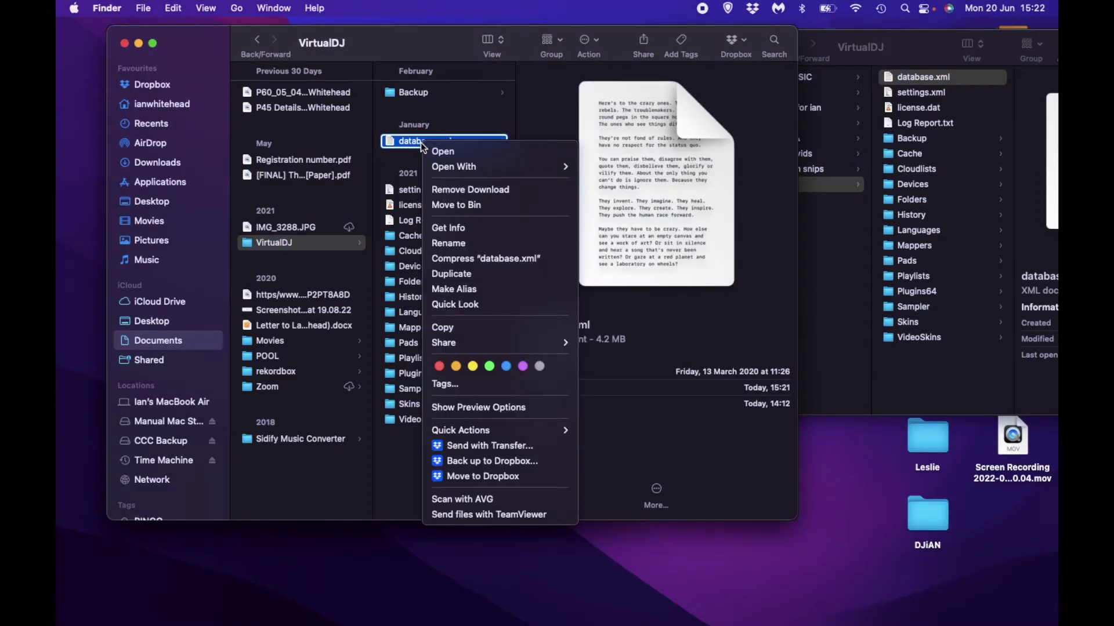
pyautogui.click(455, 207)
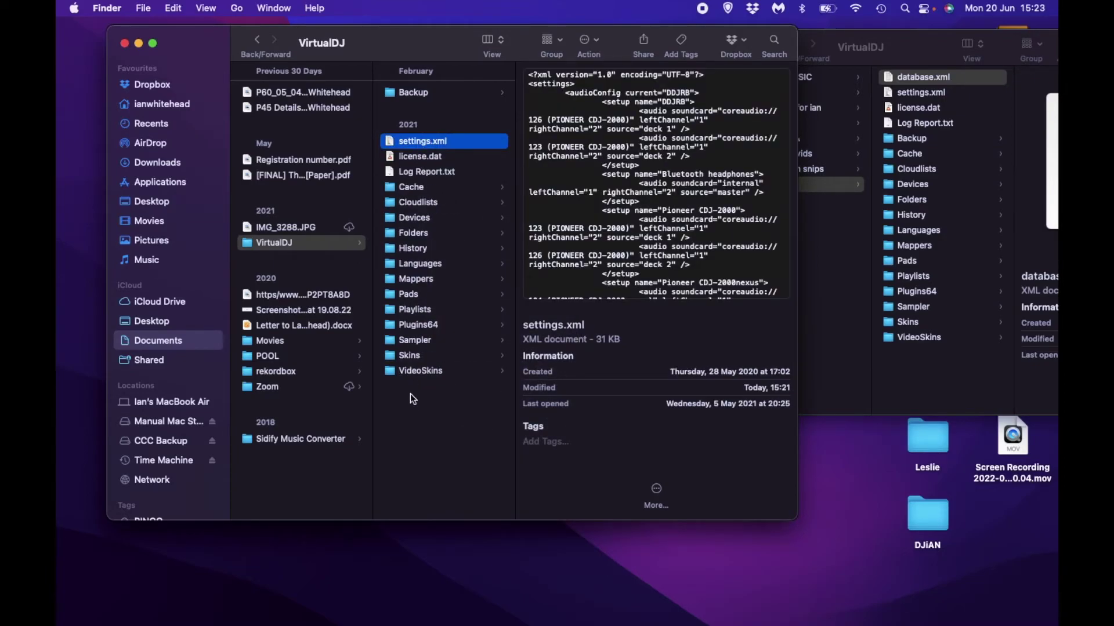
# - Preview settings.xml, then bring up the context menu for the Documents VirtualDJ folder
pyautogui.click(416, 394)
pyautogui.rightClick(416, 395)
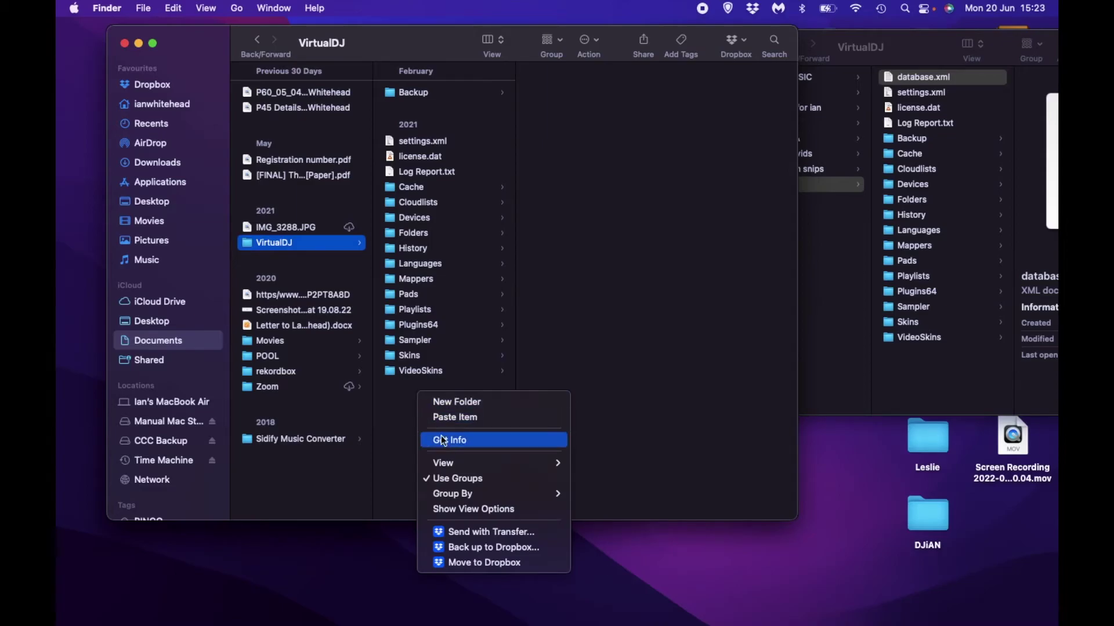
pyautogui.click(398, 385)
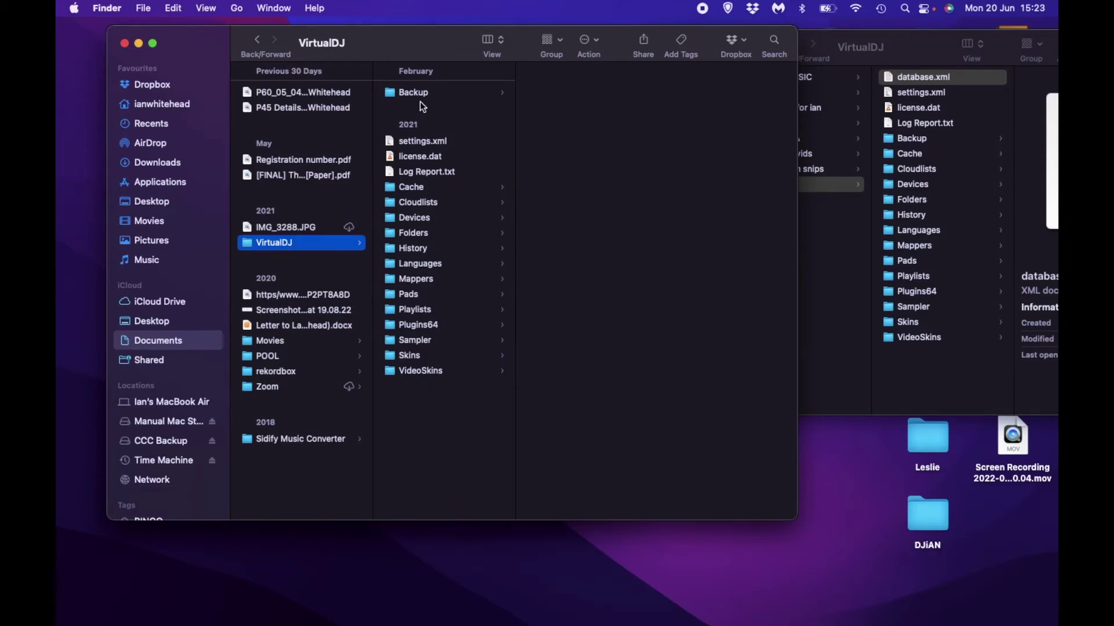
pyautogui.click(481, 140)
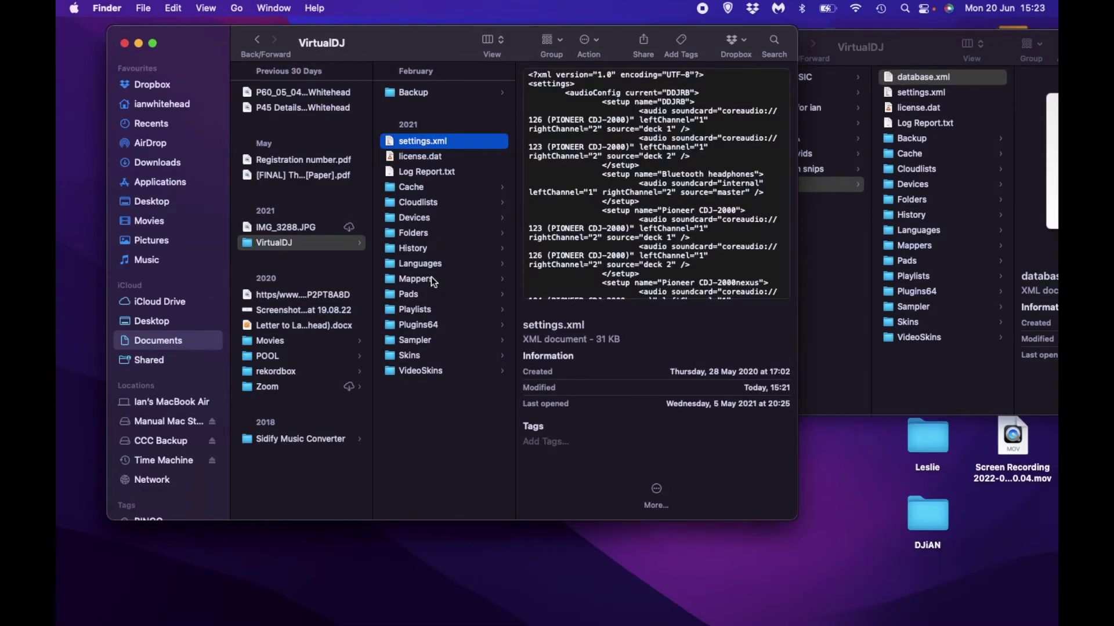
pyautogui.click(427, 396)
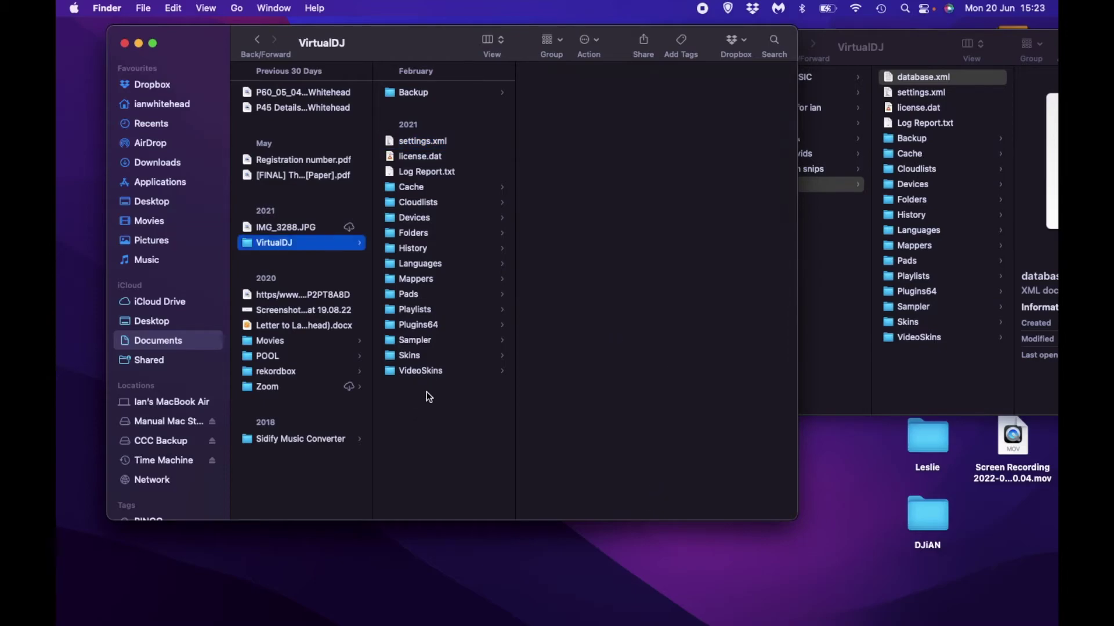
pyautogui.rightClick(317, 246)
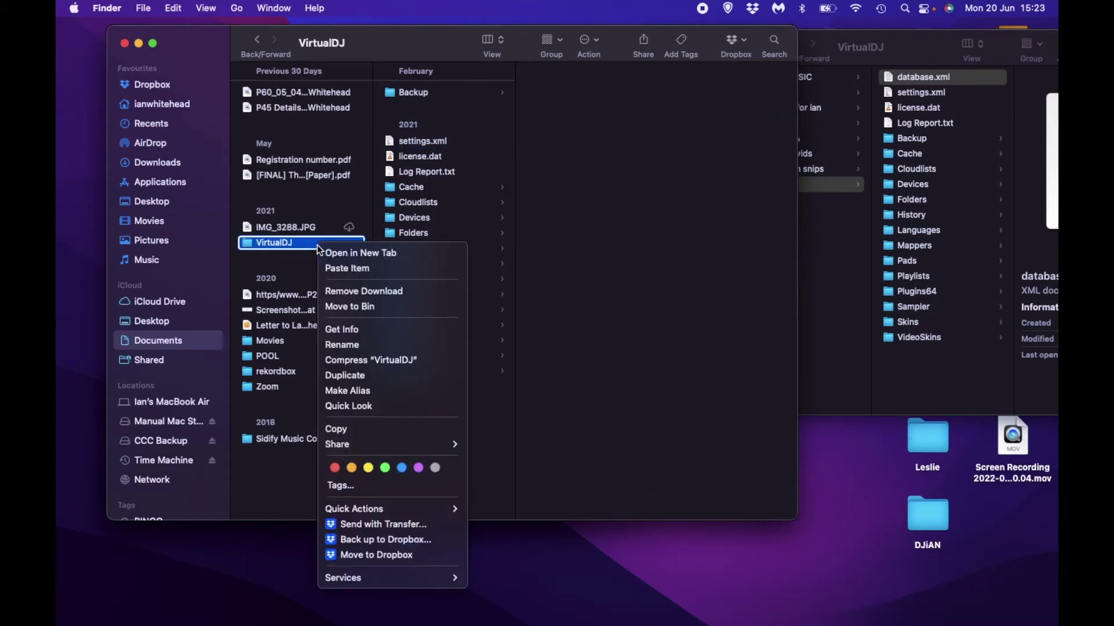
# - Paste the backup database.xml into Documents > VirtualDJ, close both Finder windows, and select the three drives
pyautogui.click(343, 270)
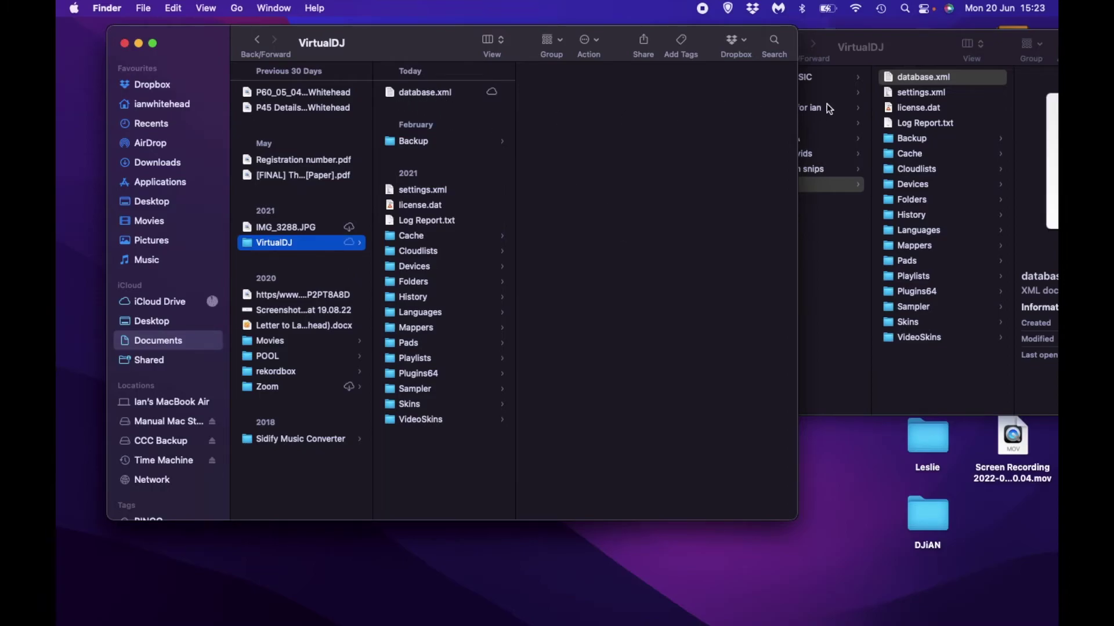
pyautogui.click(907, 39)
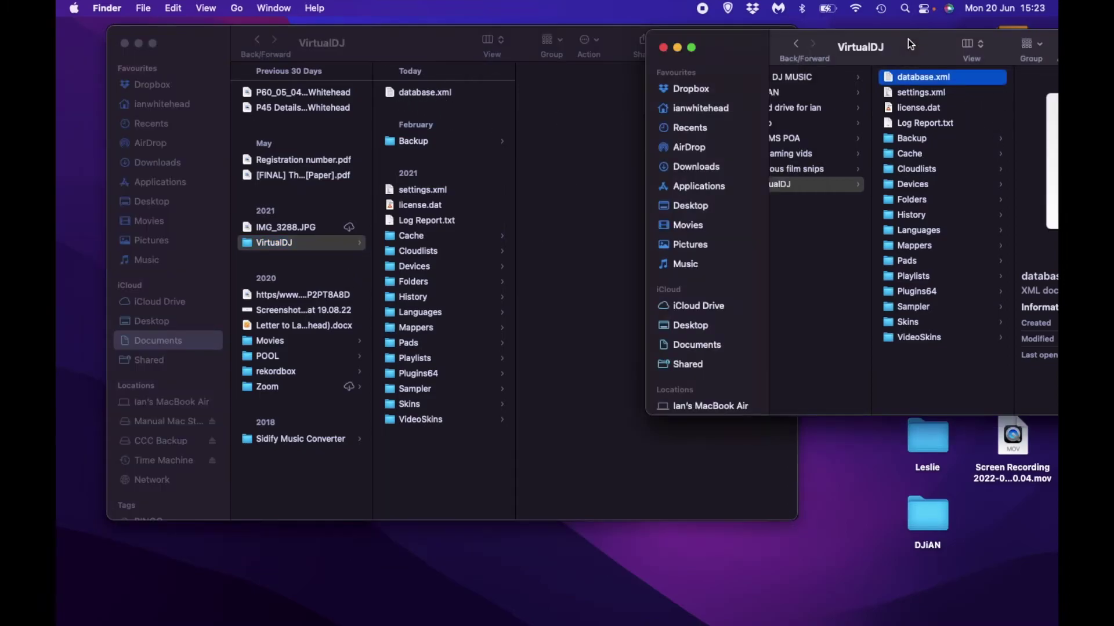
pyautogui.click(663, 47)
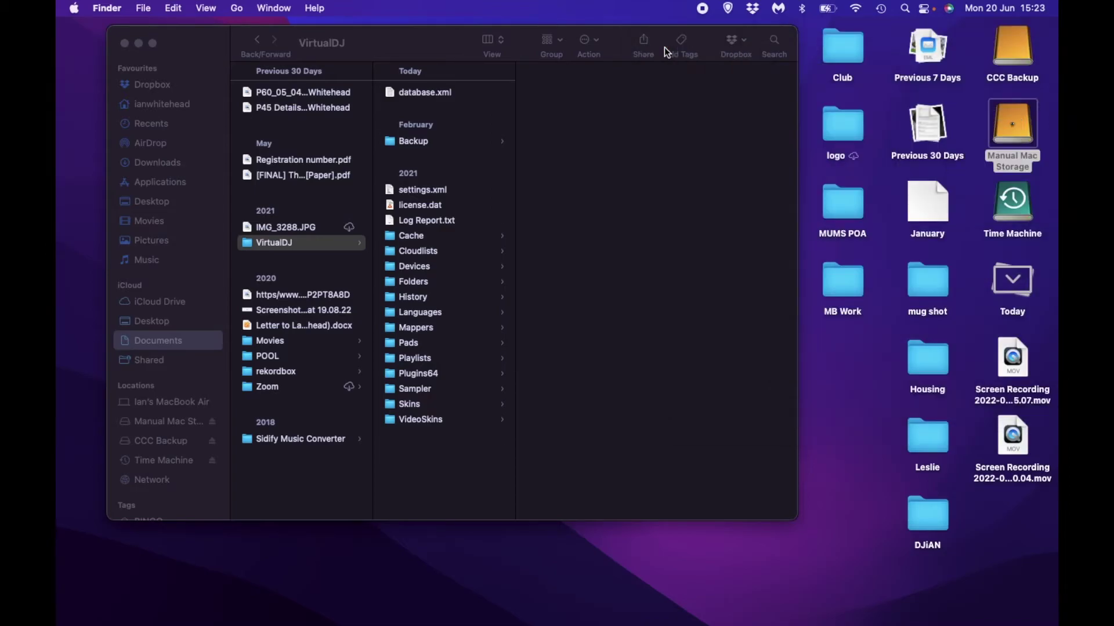
pyautogui.click(124, 43)
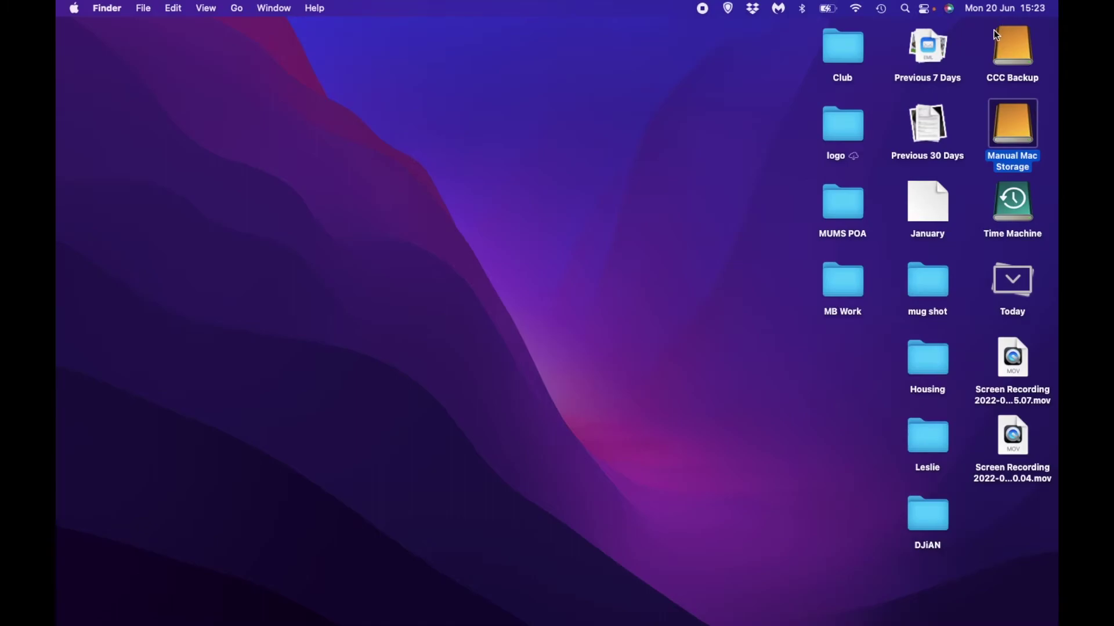
pyautogui.moveTo(980, 21); pyautogui.dragTo(1015, 205)
# - Eject the three selected drives: CCC Backup, Manual Mac Storage and Time Machine
pyautogui.rightClick(1015, 205)
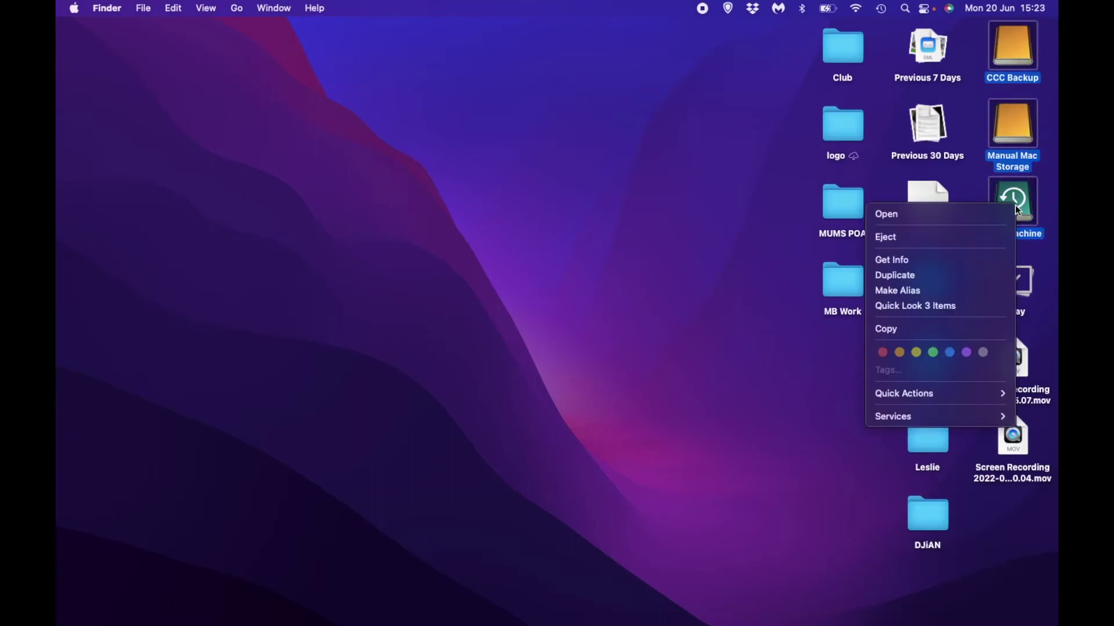
pyautogui.click(946, 238)
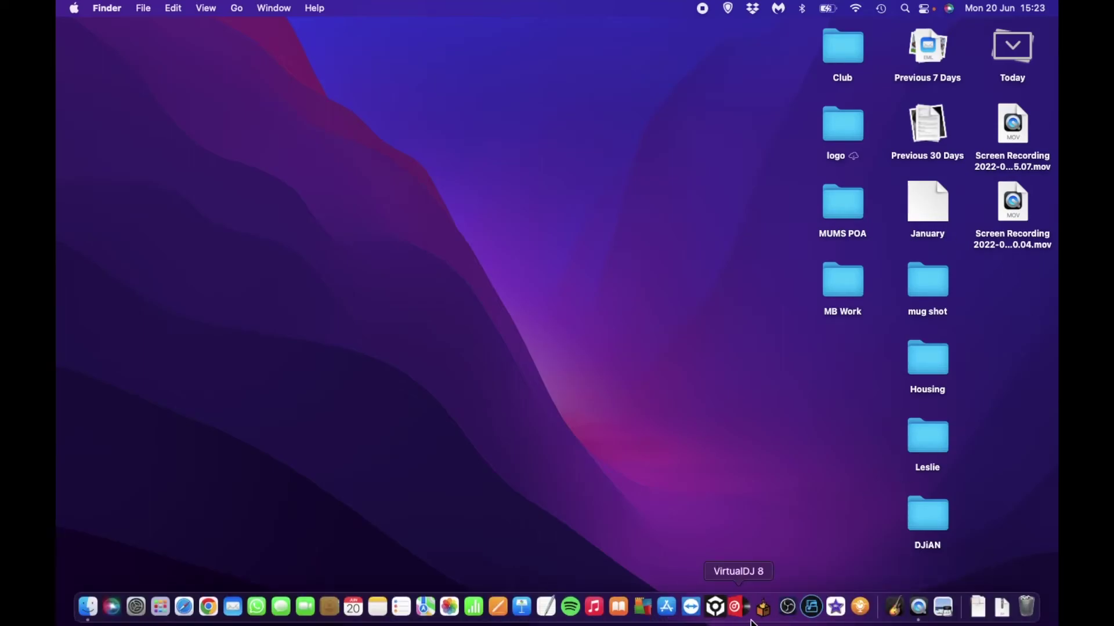
# - Launch VirtualDJ and check the tracks in 1970's Disco Funk 2, Retro Dance Party 4 and 1980's New Wave 1
pyautogui.click(741, 608)
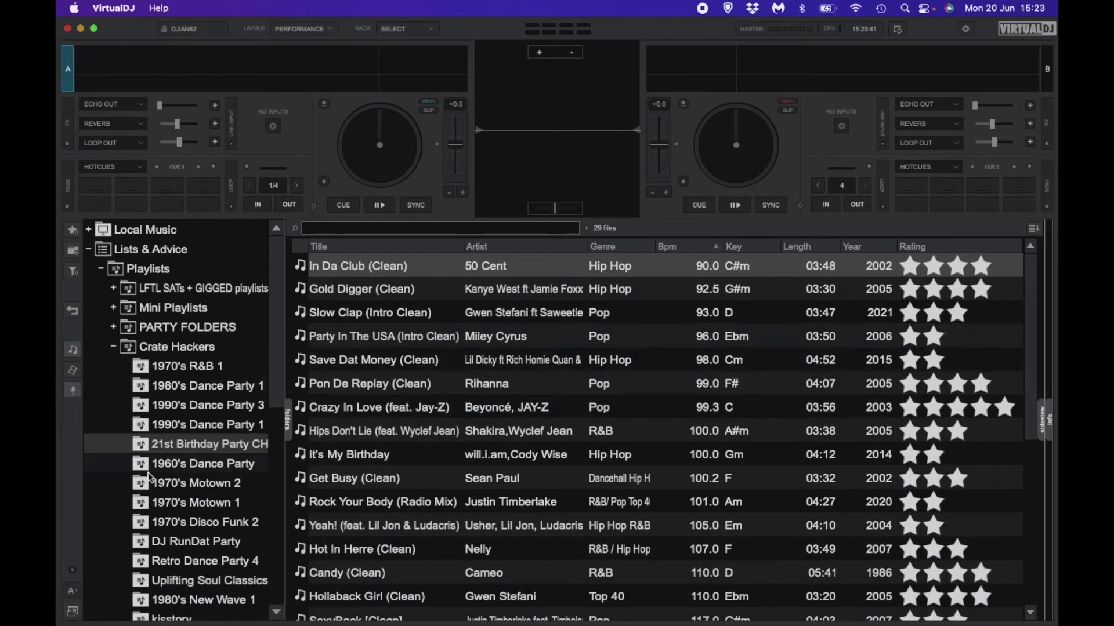
pyautogui.click(140, 526)
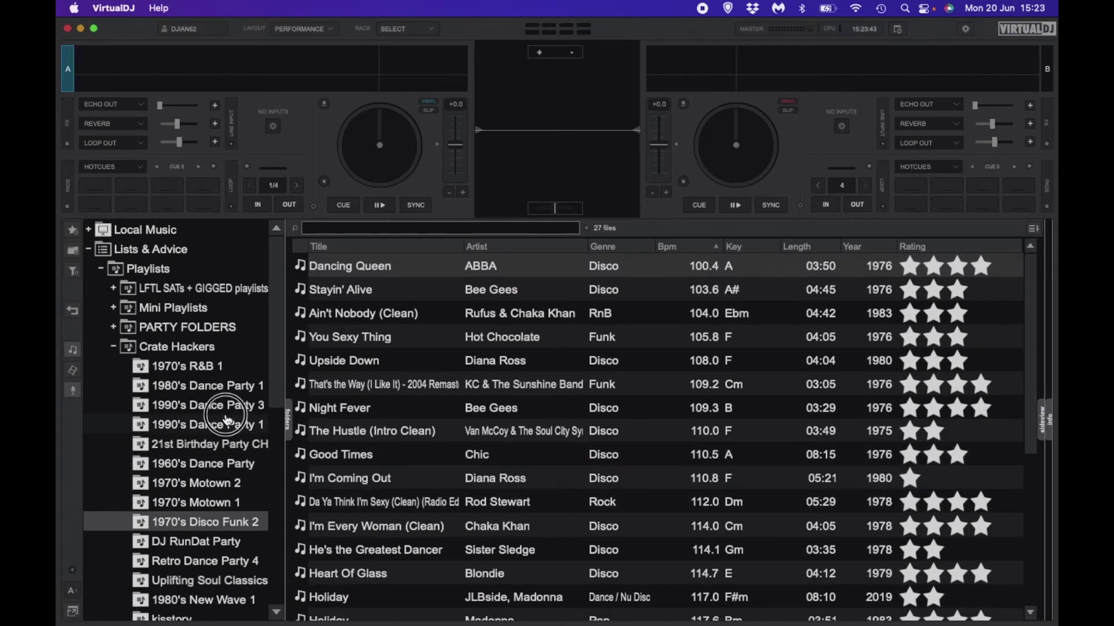
pyautogui.click(256, 424)
pyautogui.scroll(-5, 216, 285)
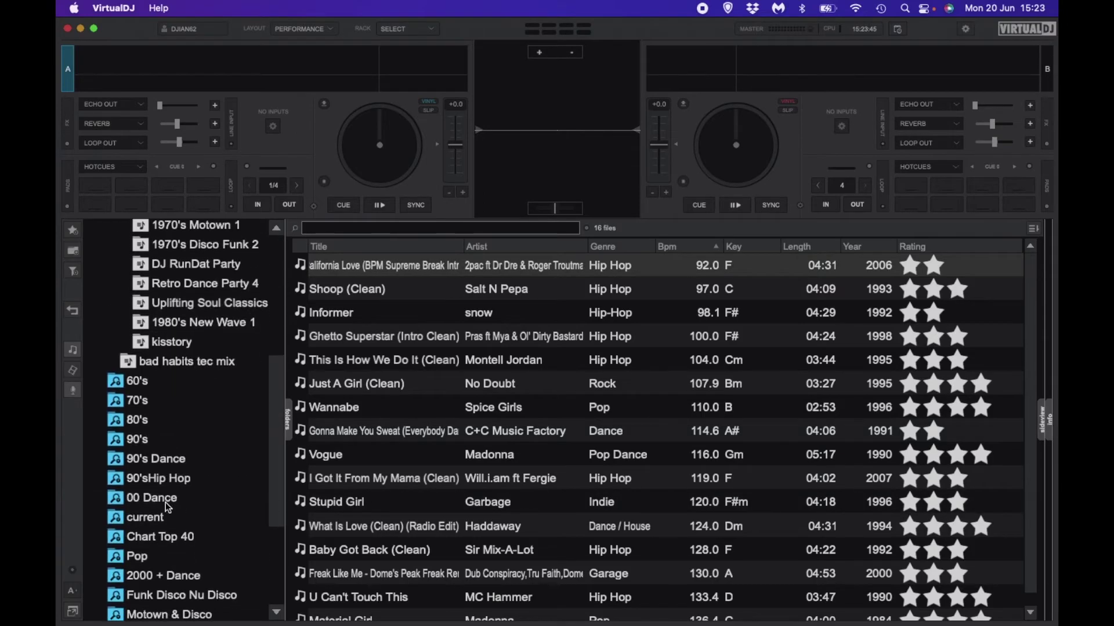
pyautogui.click(216, 286)
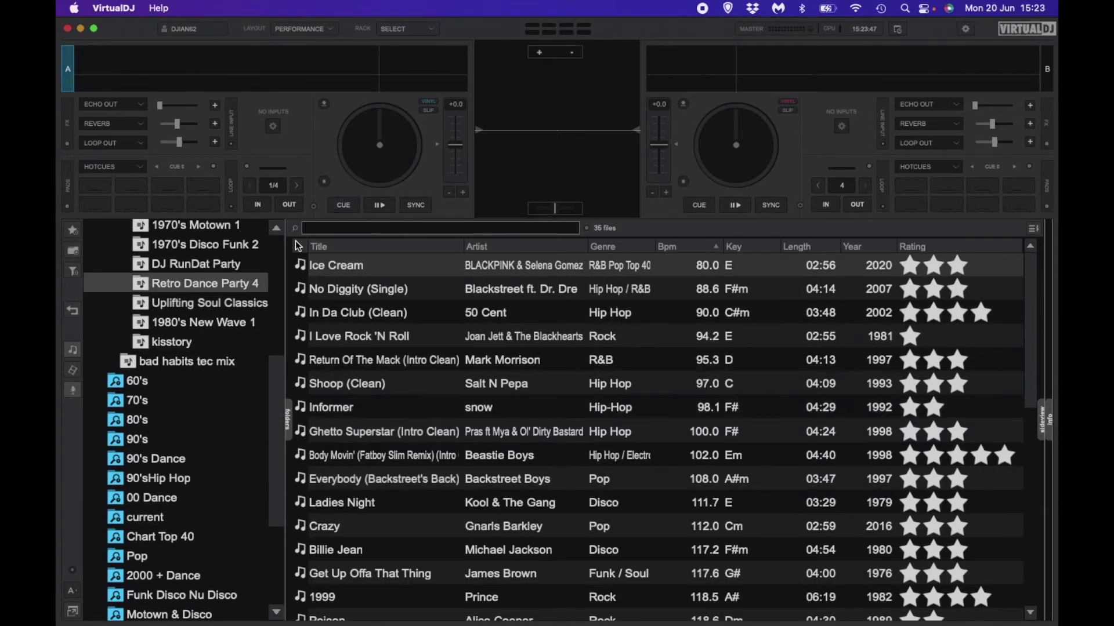
pyautogui.click(228, 326)
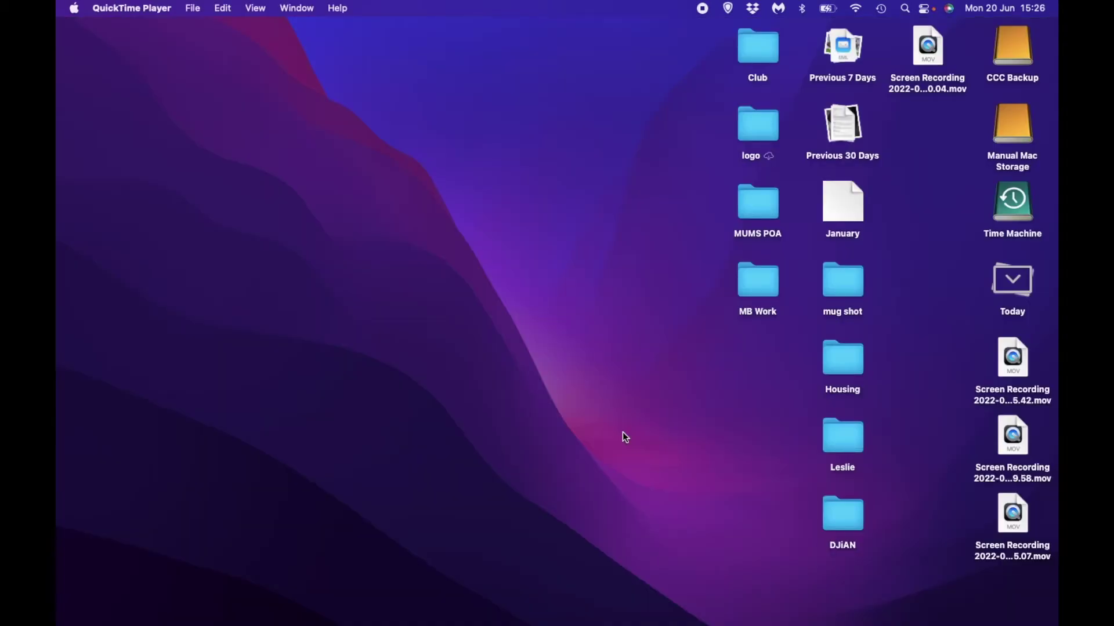
# - In a Finder window, show Documents > VirtualDJ with database.xml, Backup and settings.xml
pyautogui.moveTo(281, 609)
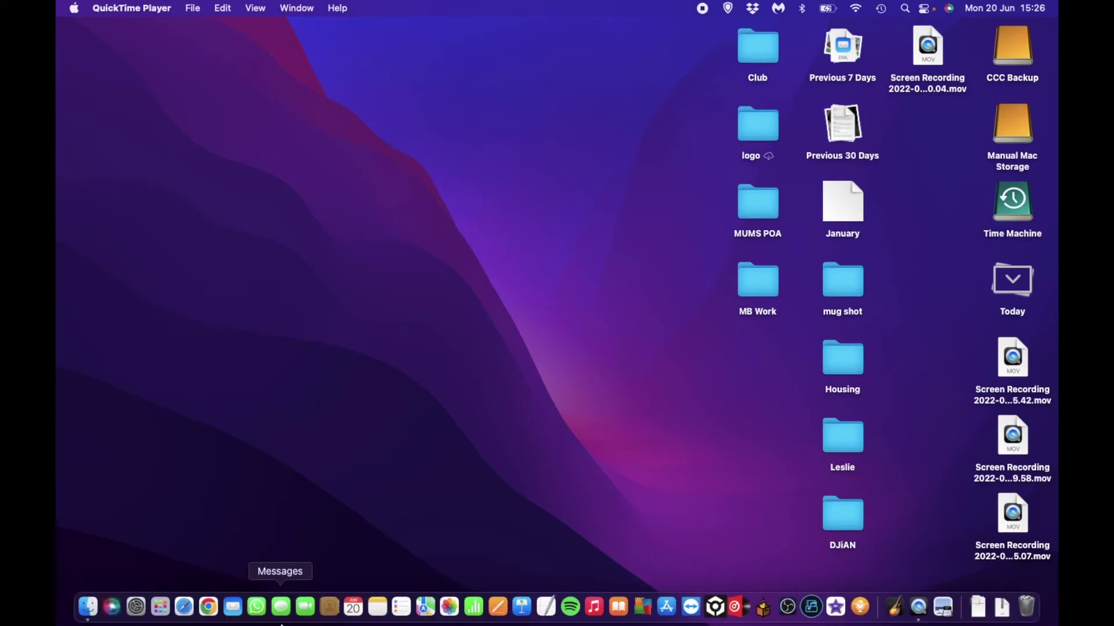
pyautogui.click(87, 608)
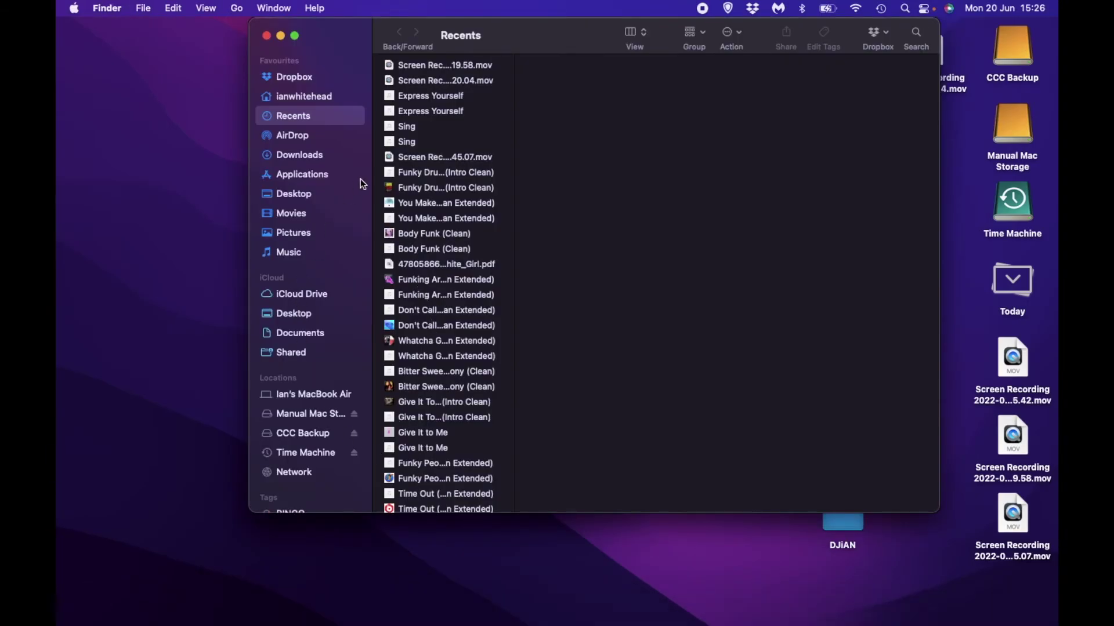
pyautogui.click(302, 255)
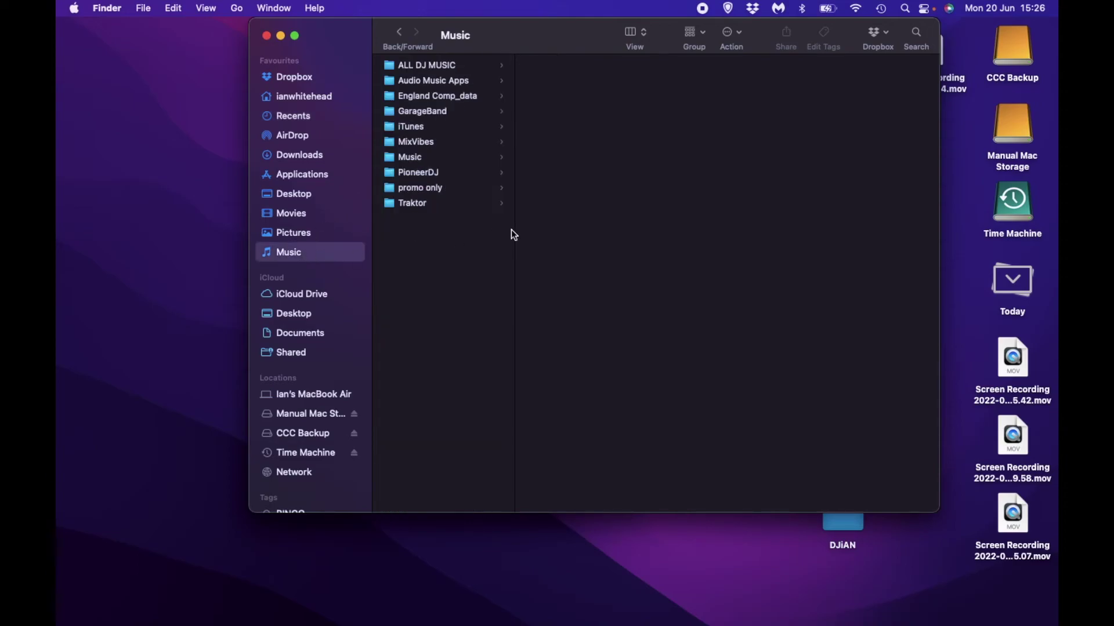
pyautogui.click(295, 350)
pyautogui.click(304, 337)
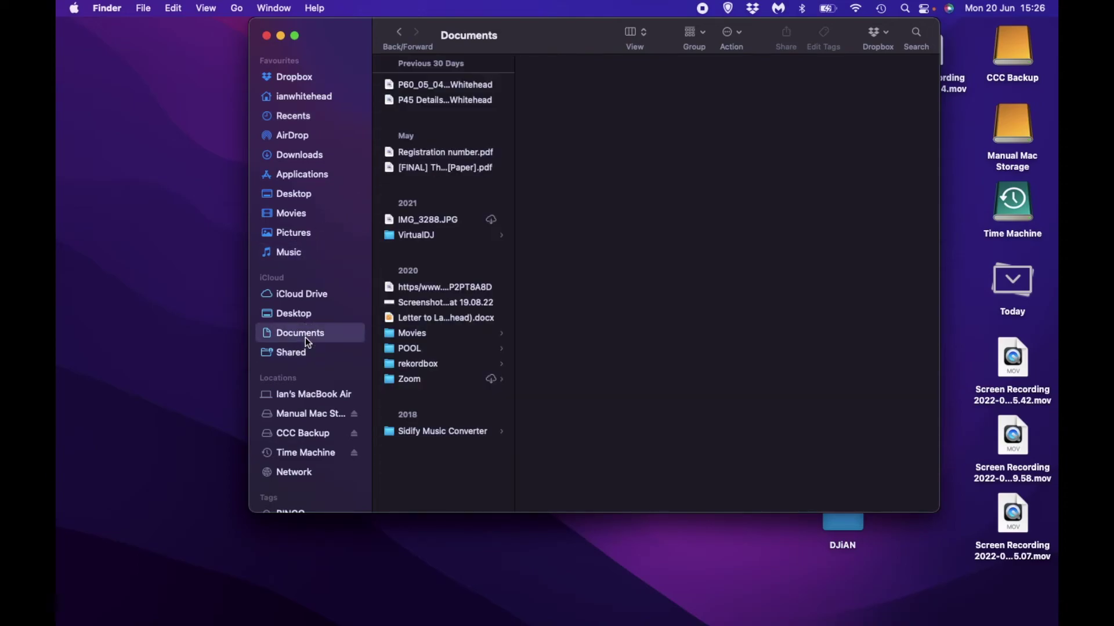
pyautogui.click(414, 236)
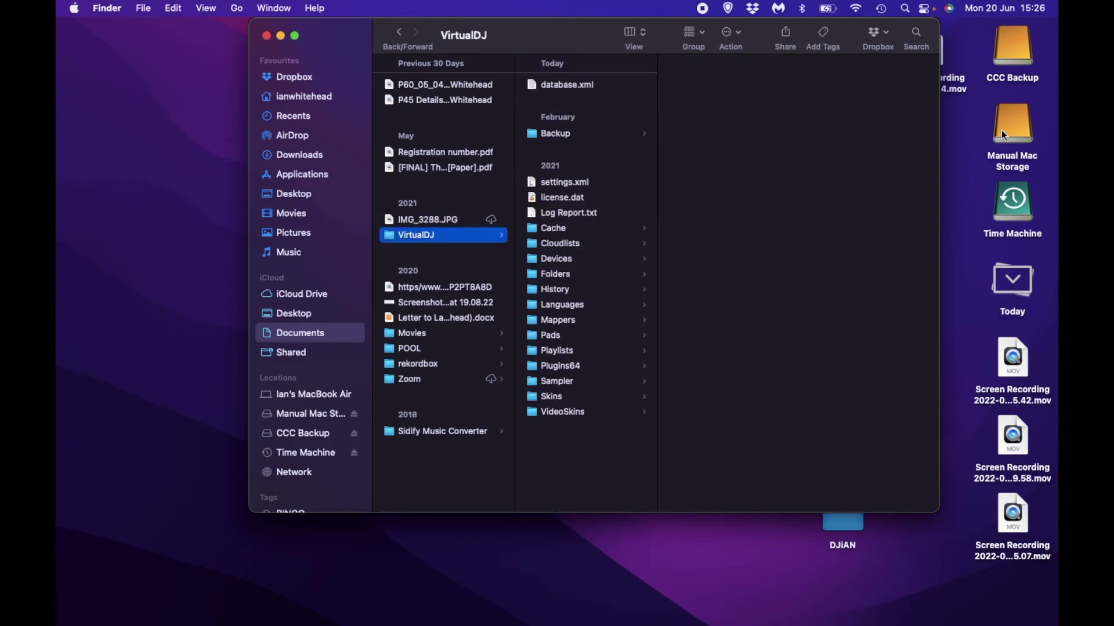
# - Copy the VirtualDJ folder and open the Manual Mac Storage drive
pyautogui.rightClick(445, 237)
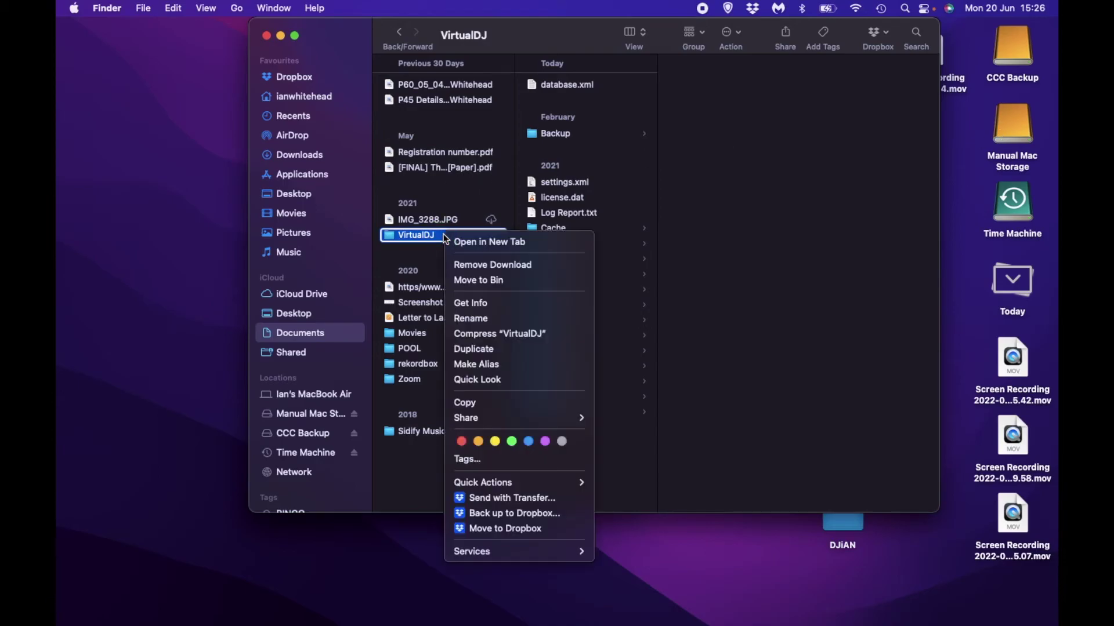
pyautogui.click(485, 401)
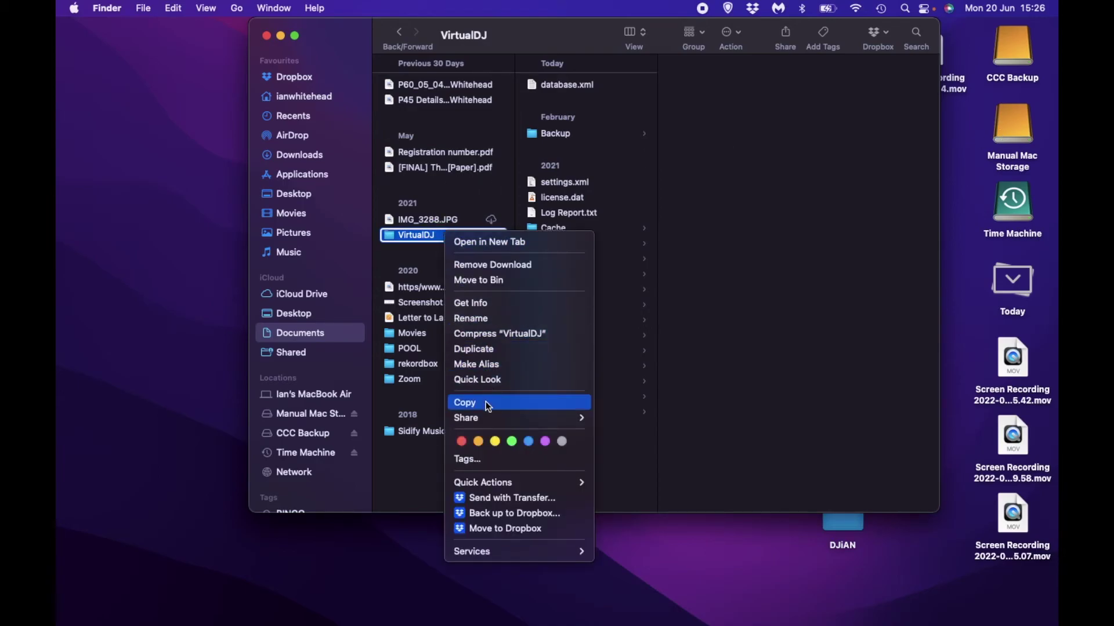
pyautogui.click(1016, 132)
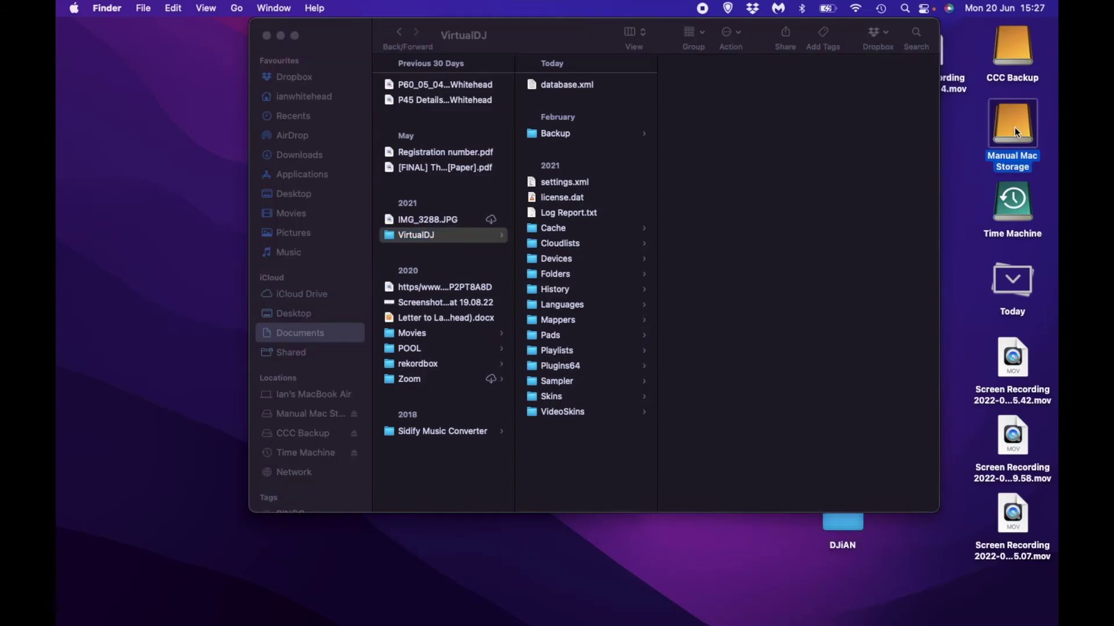
pyautogui.doubleClick(1014, 127)
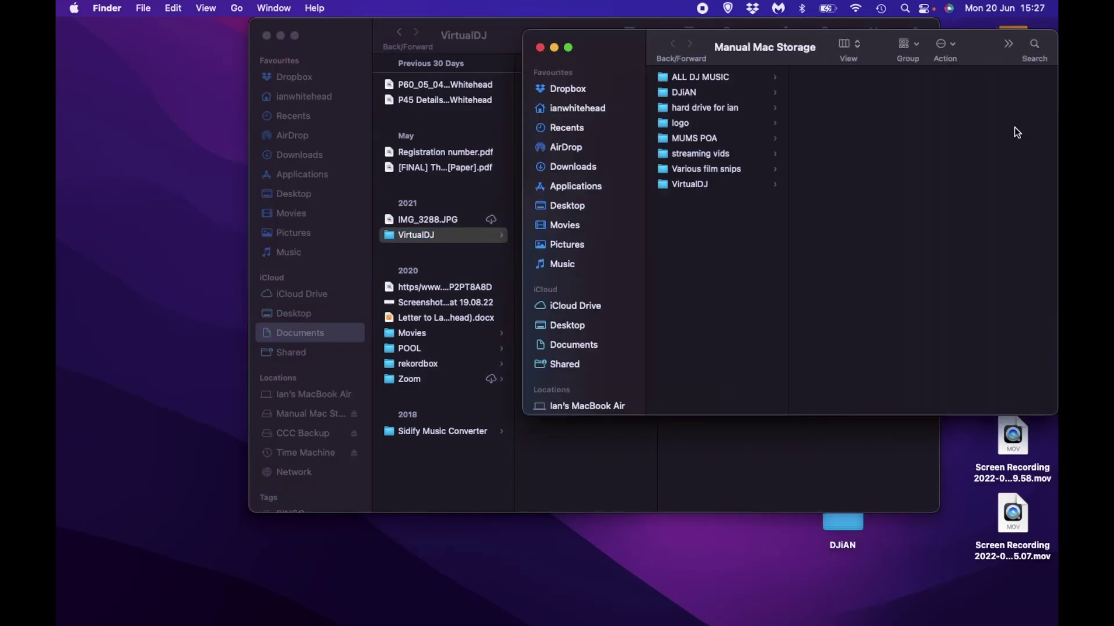
# - Paste VirtualDJ onto the drive, merging with the older copy, then close the drive window
pyautogui.rightClick(693, 221)
pyautogui.click(742, 247)
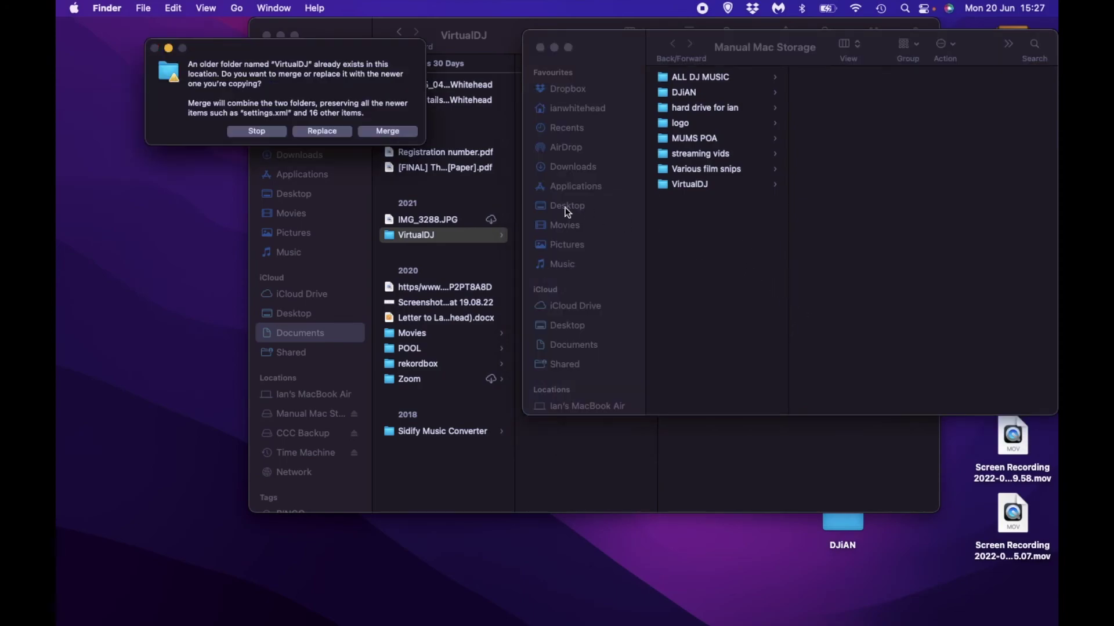
pyautogui.click(387, 132)
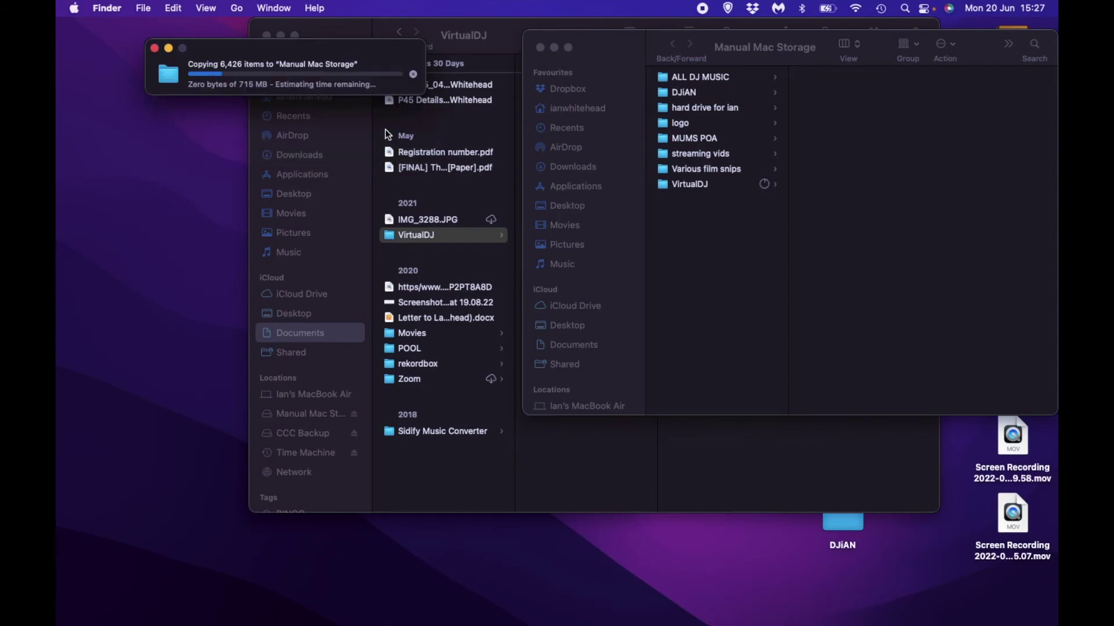
pyautogui.click(724, 253)
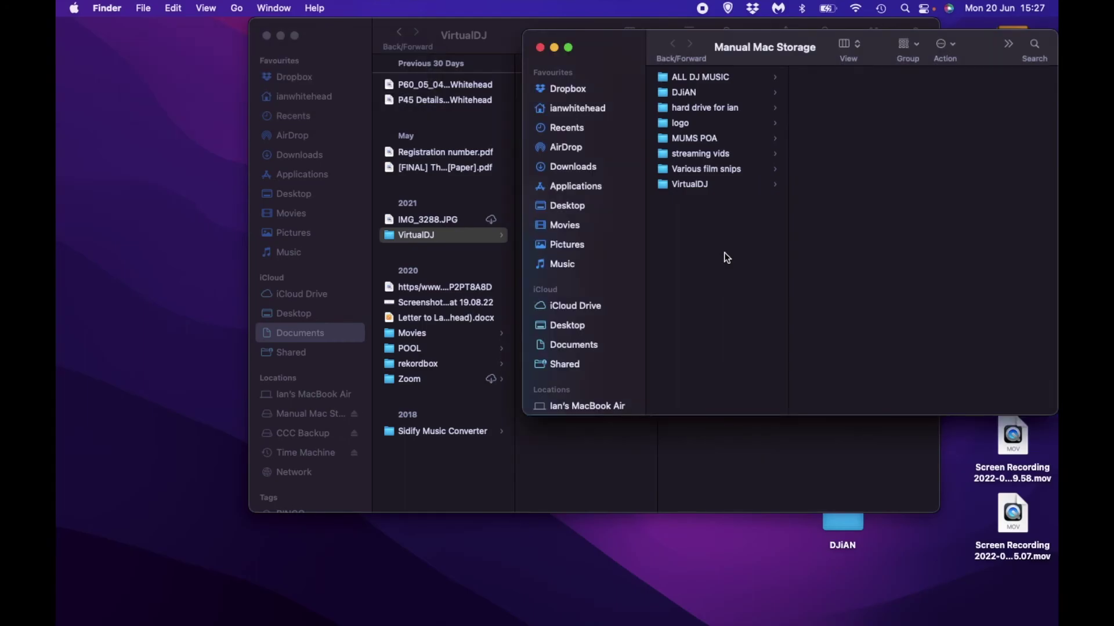
pyautogui.click(540, 48)
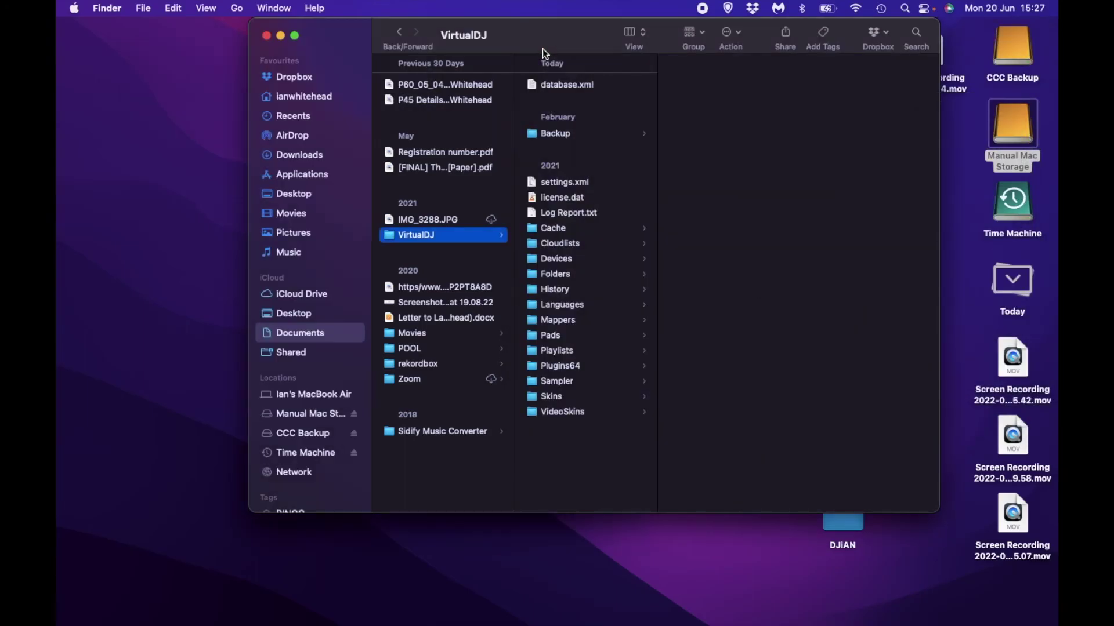
# - Close the VirtualDJ folder window and eject CCC Backup, Manual Mac Storage and Time Machine
pyautogui.click(266, 35)
pyautogui.moveTo(980, 39); pyautogui.dragTo(1022, 215)
pyautogui.rightClick(1022, 204)
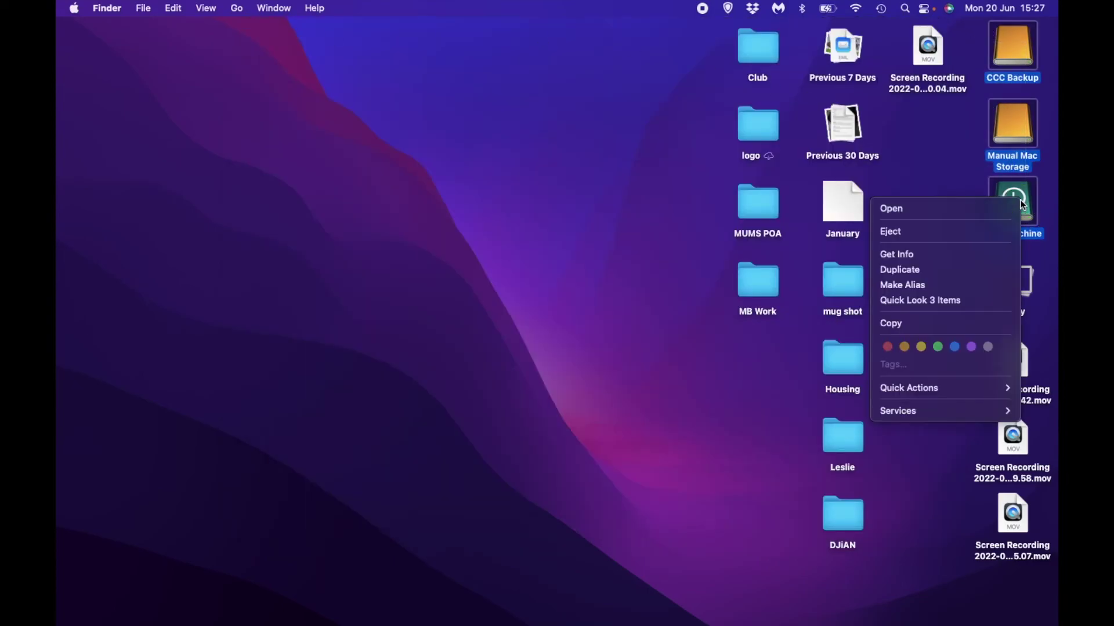
pyautogui.click(980, 232)
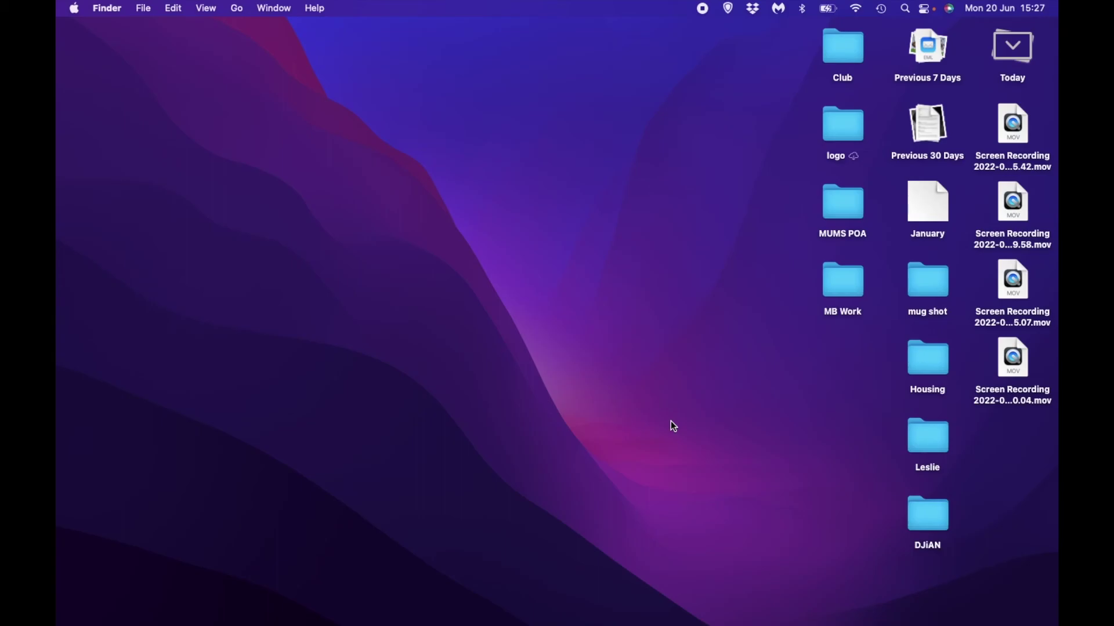
# - Relaunch VirtualDJ, list the 43-track 90'sHip Hop playlist, and expand Playlists and PARTY FOLDERS
pyautogui.moveTo(641, 609)
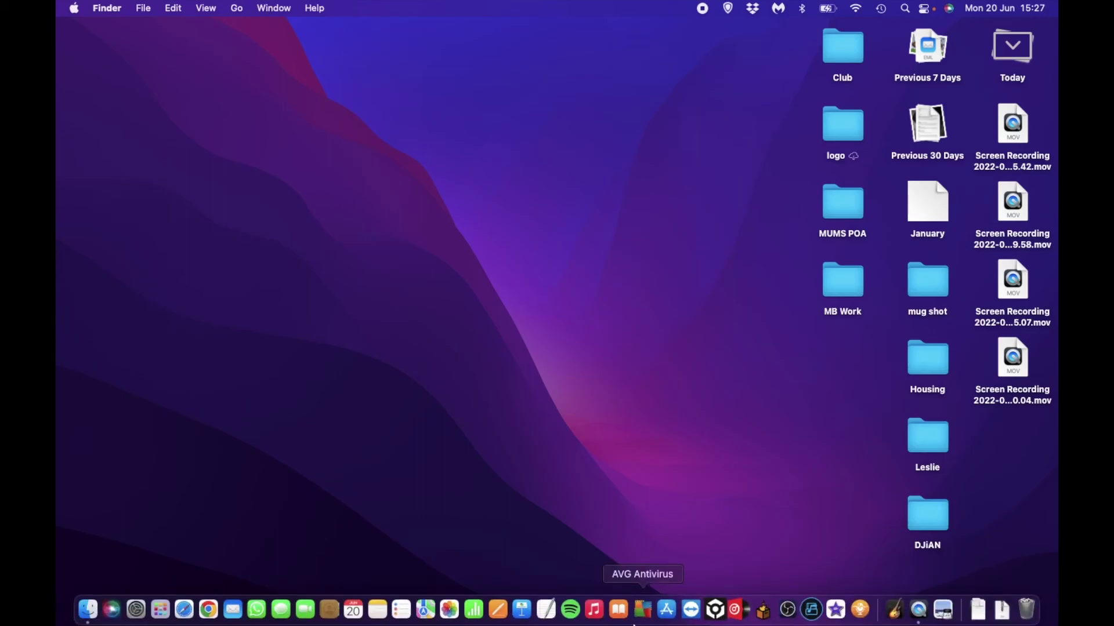
pyautogui.click(738, 607)
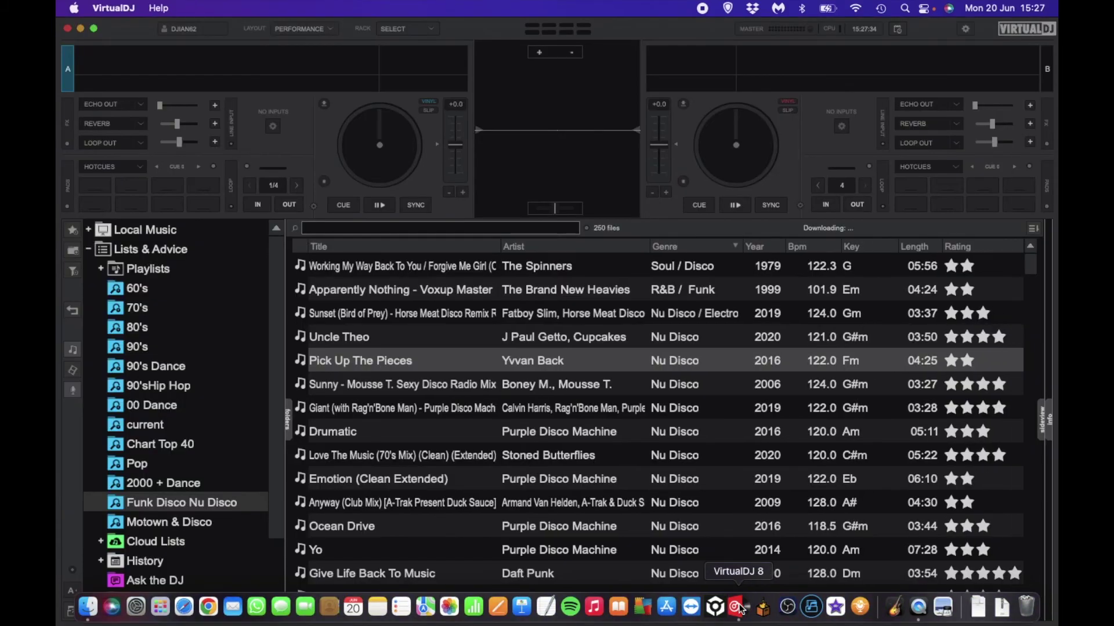
pyautogui.scroll(-20, 535, 411)
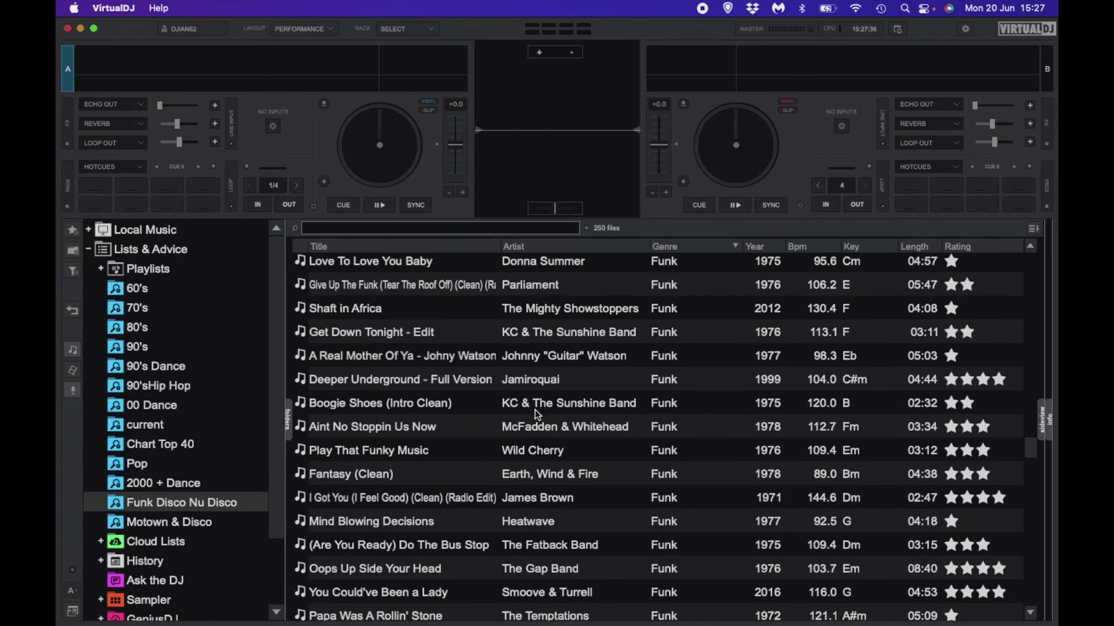
pyautogui.click(147, 386)
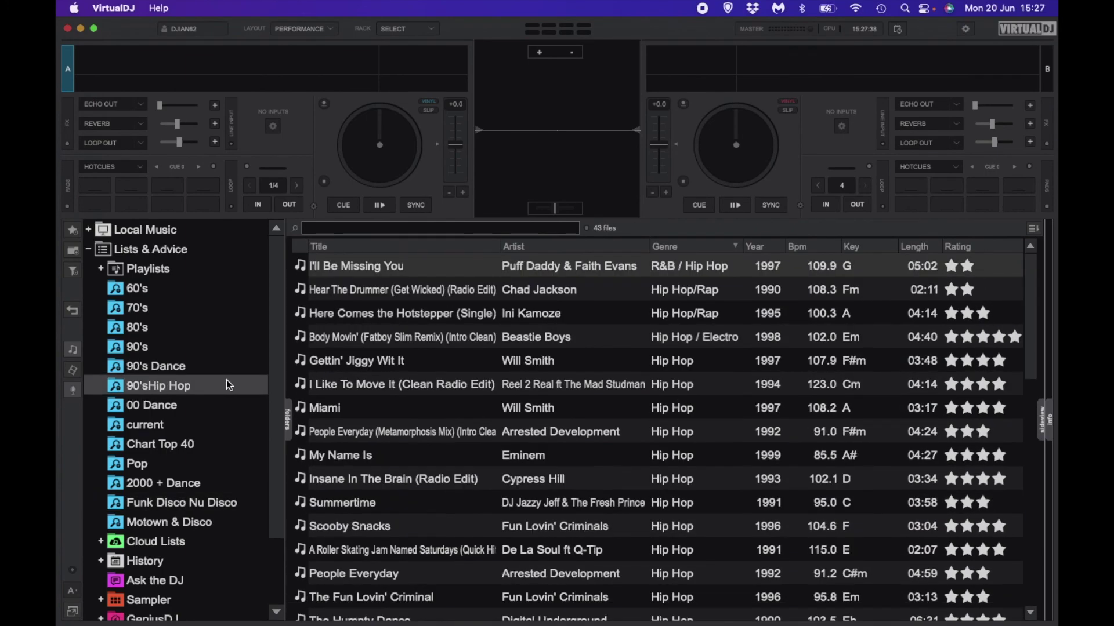
pyautogui.click(101, 269)
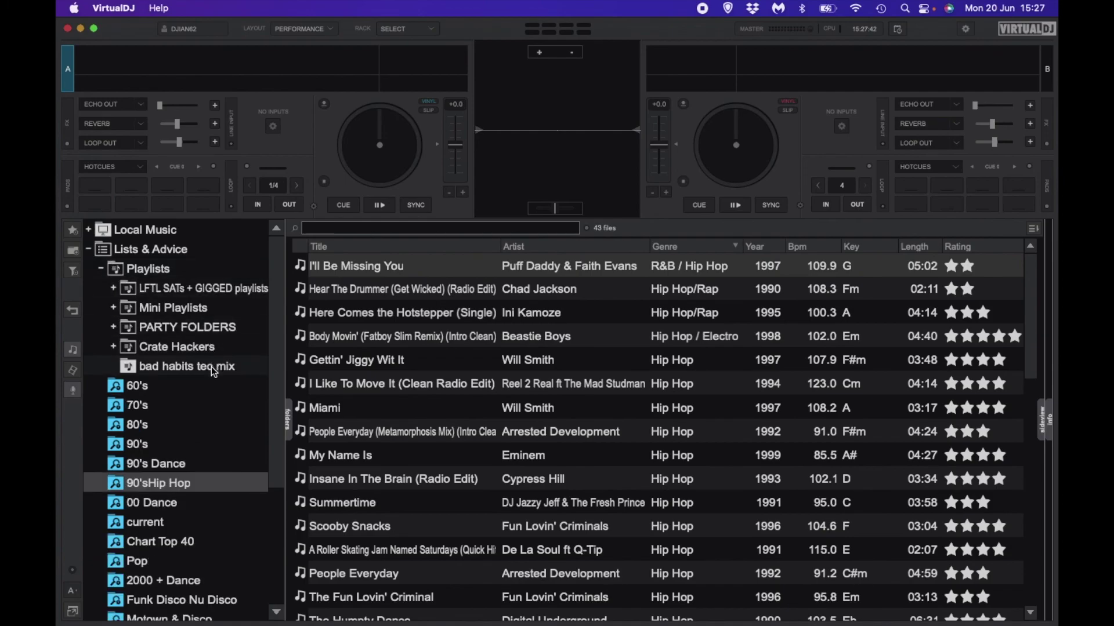
pyautogui.click(112, 328)
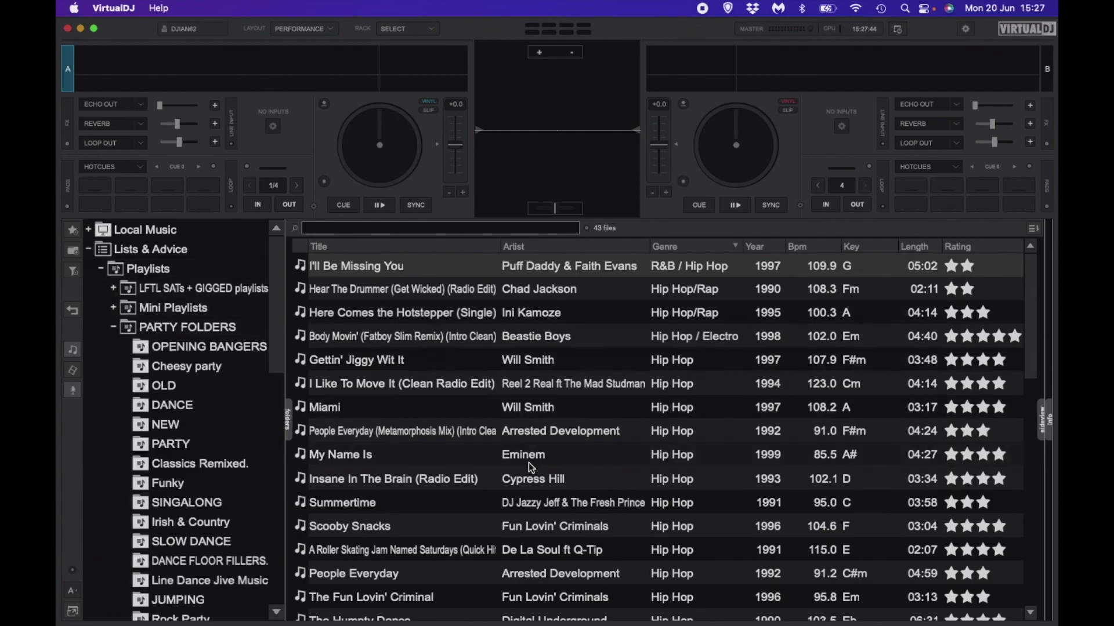